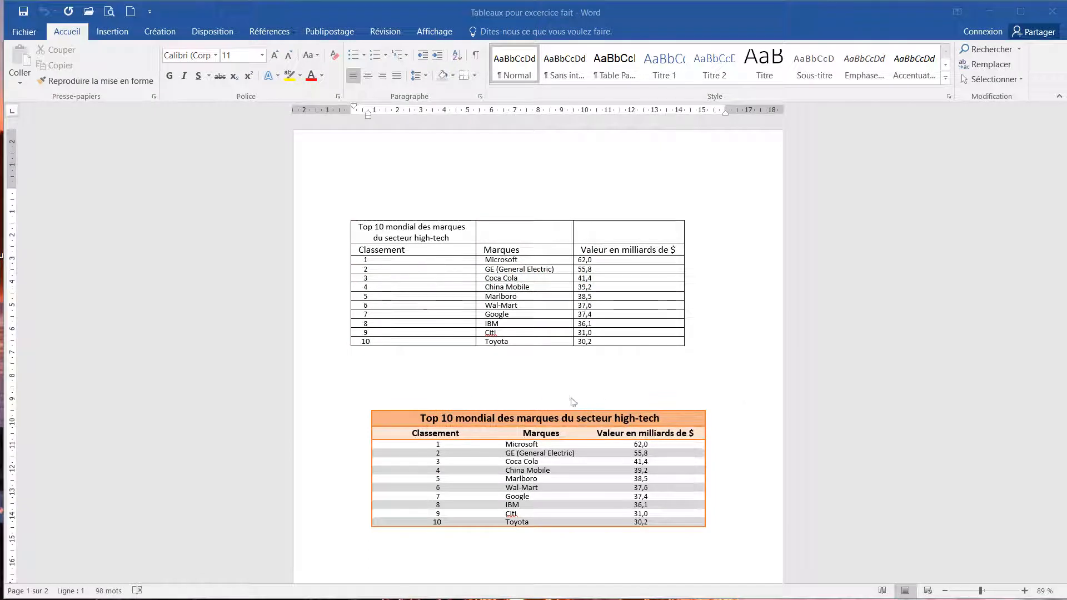
Merge the three cells of the upper table's title row into one cell.
click(408, 242)
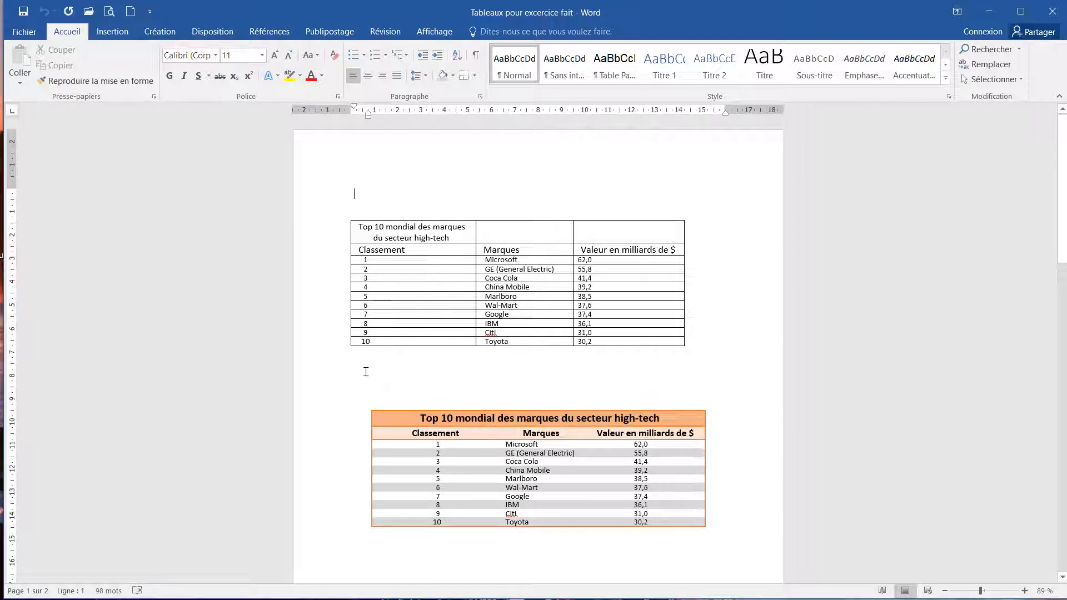
click(329, 237)
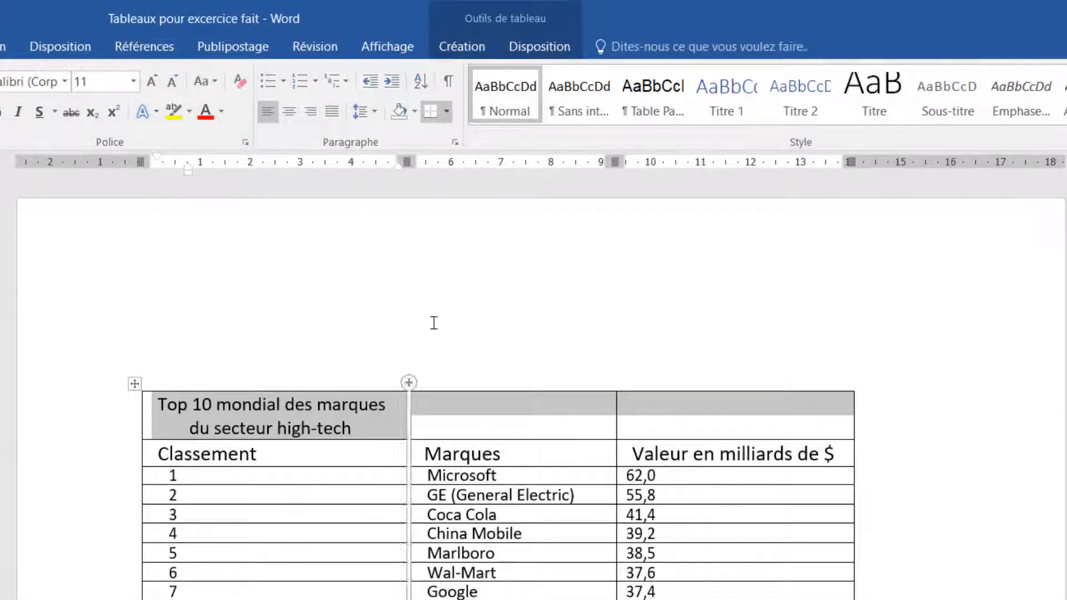
click(550, 49)
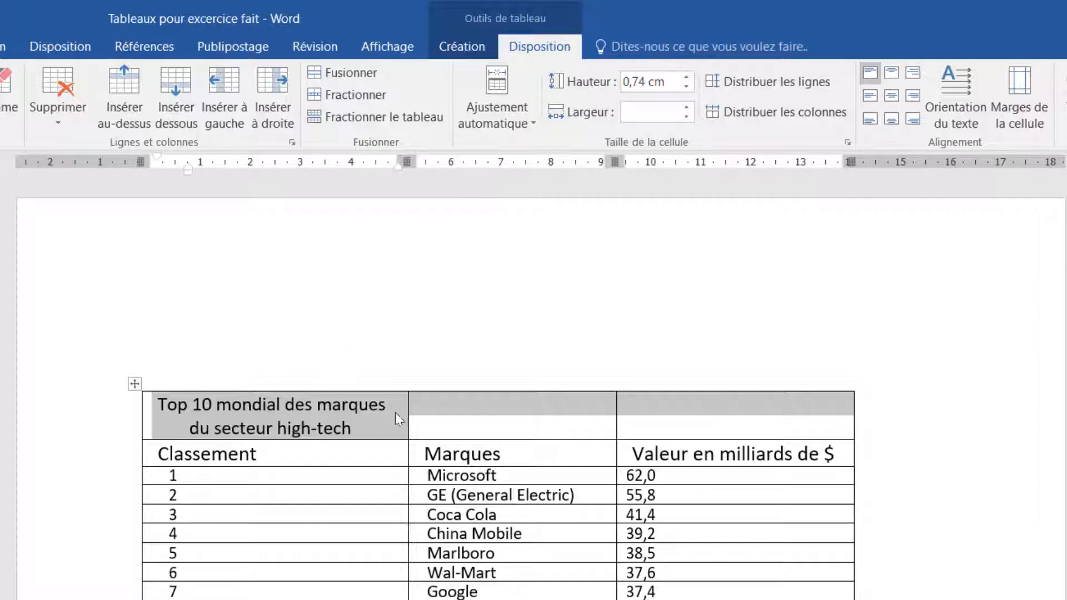
right_click(366, 415)
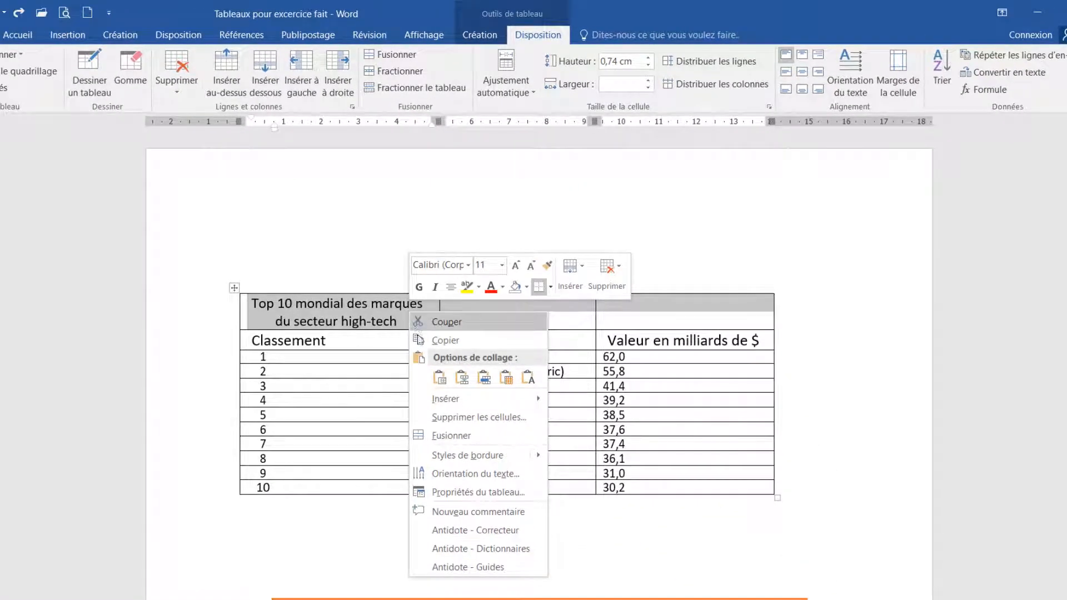
click(447, 436)
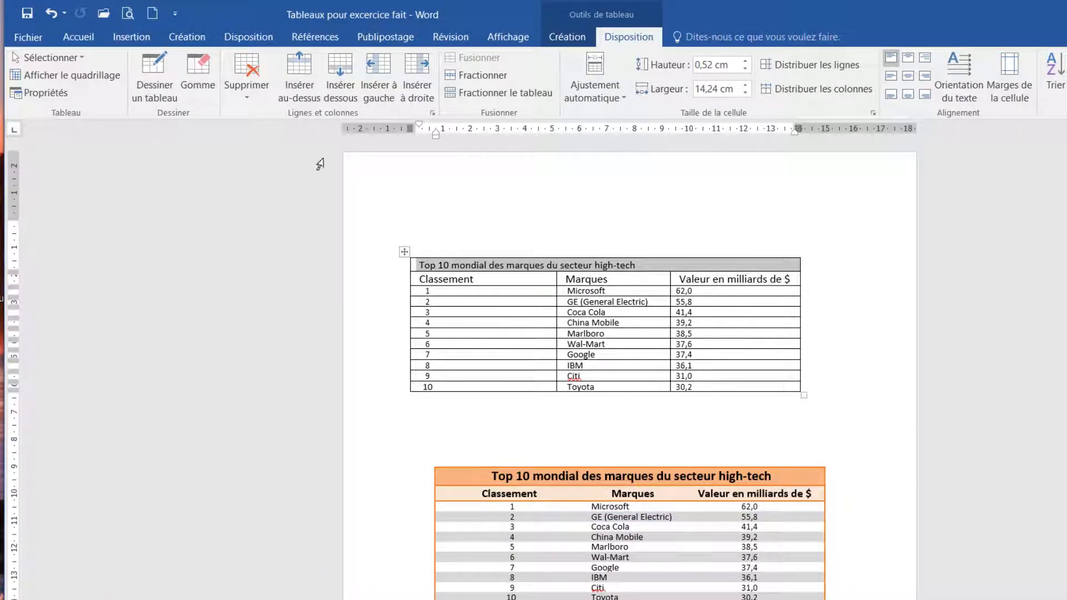
Centre the upper table's merged title, make it bold and set its font size to 14.
click(78, 37)
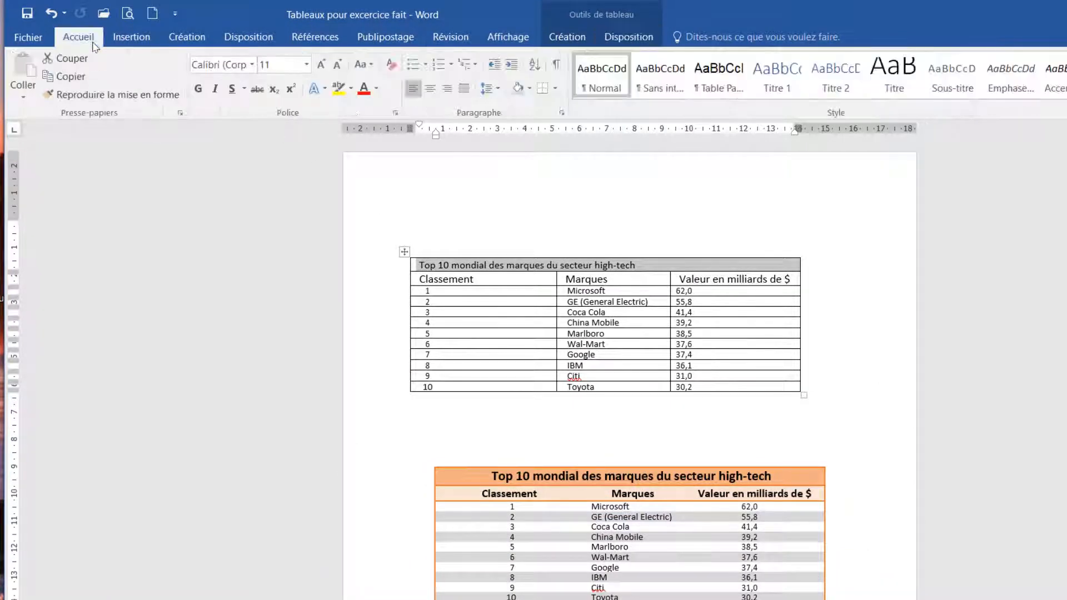
click(432, 96)
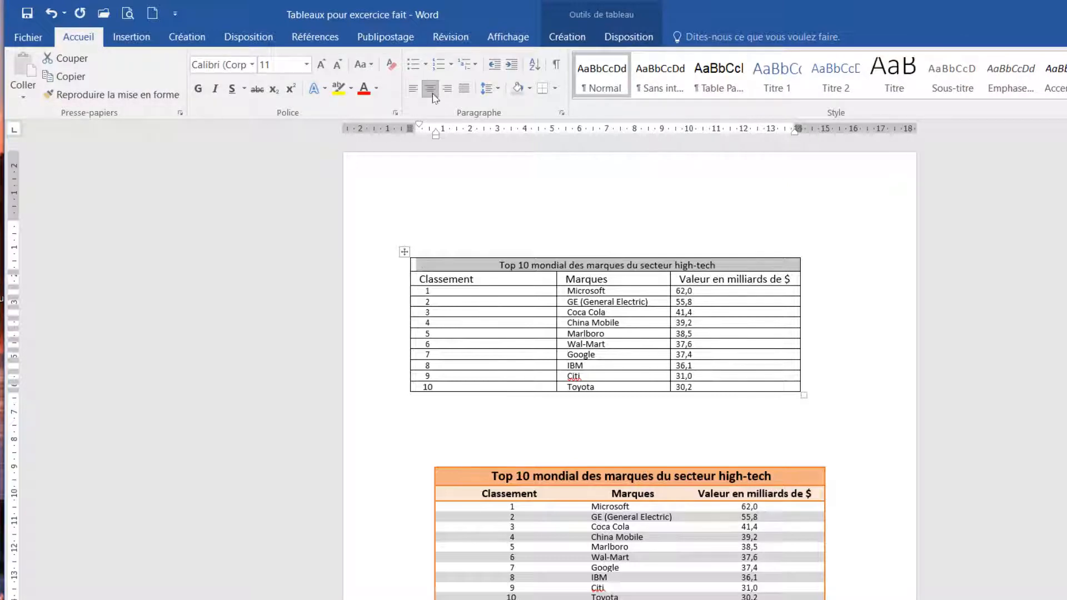
click(198, 88)
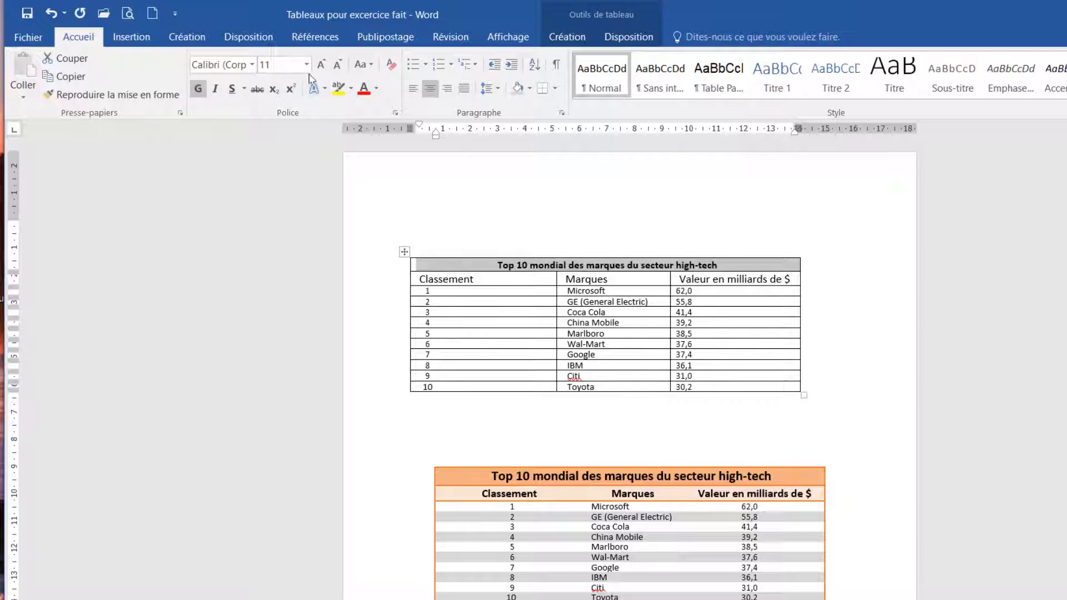
click(306, 64)
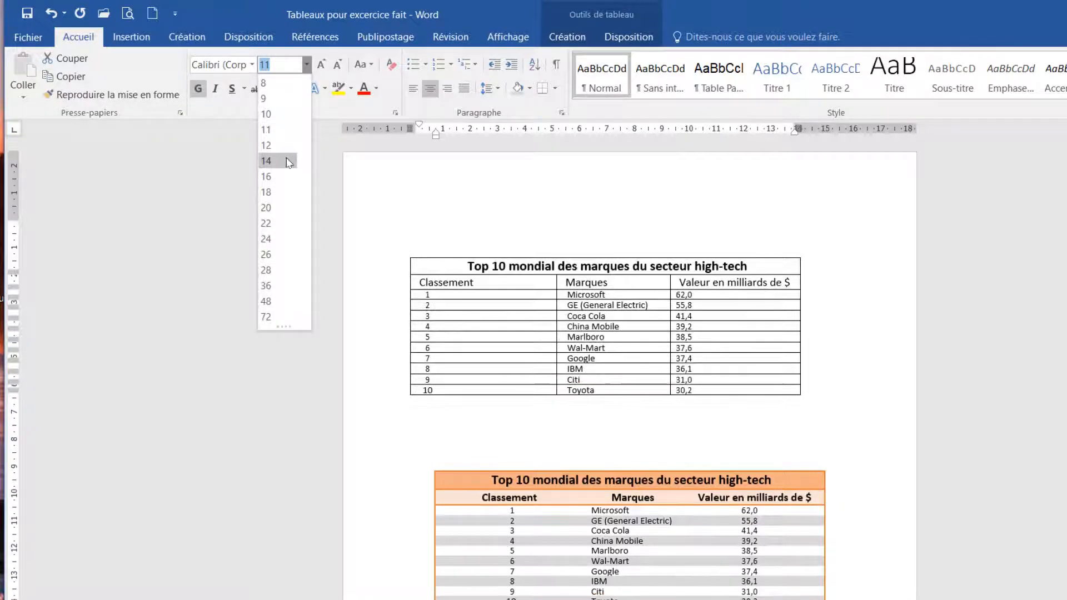
click(288, 163)
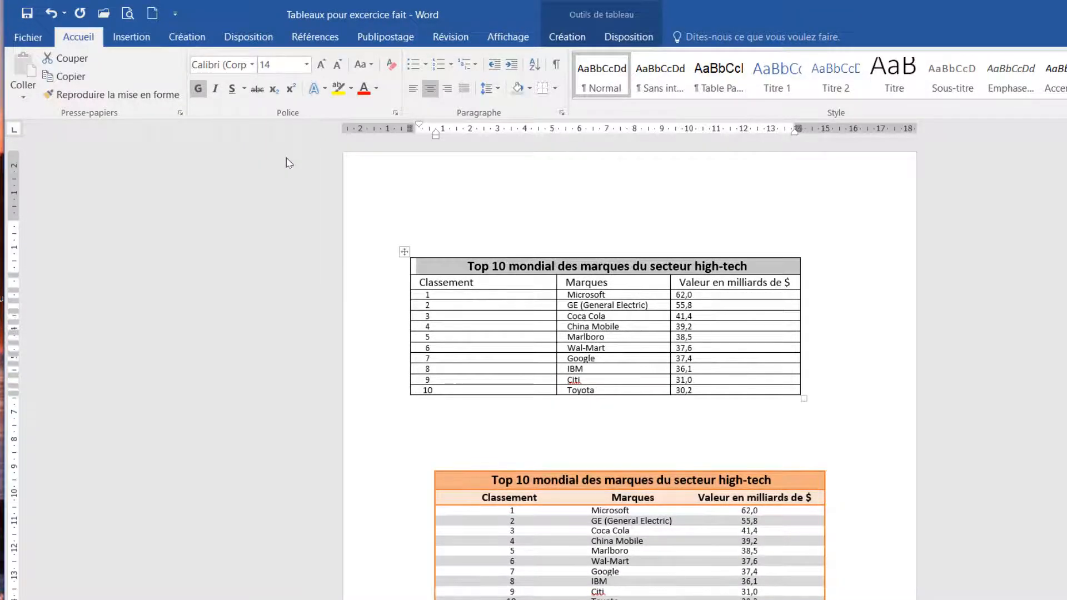
Centre and bold the column headings Classement, Marques and Valeur en milliards de $ in the upper table.
click(354, 289)
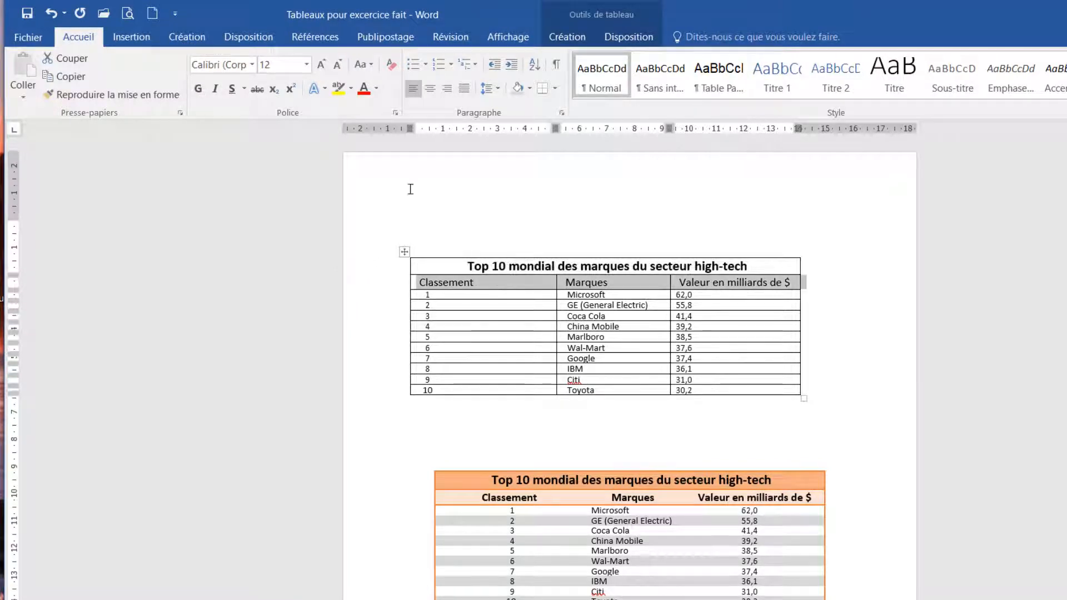
click(430, 89)
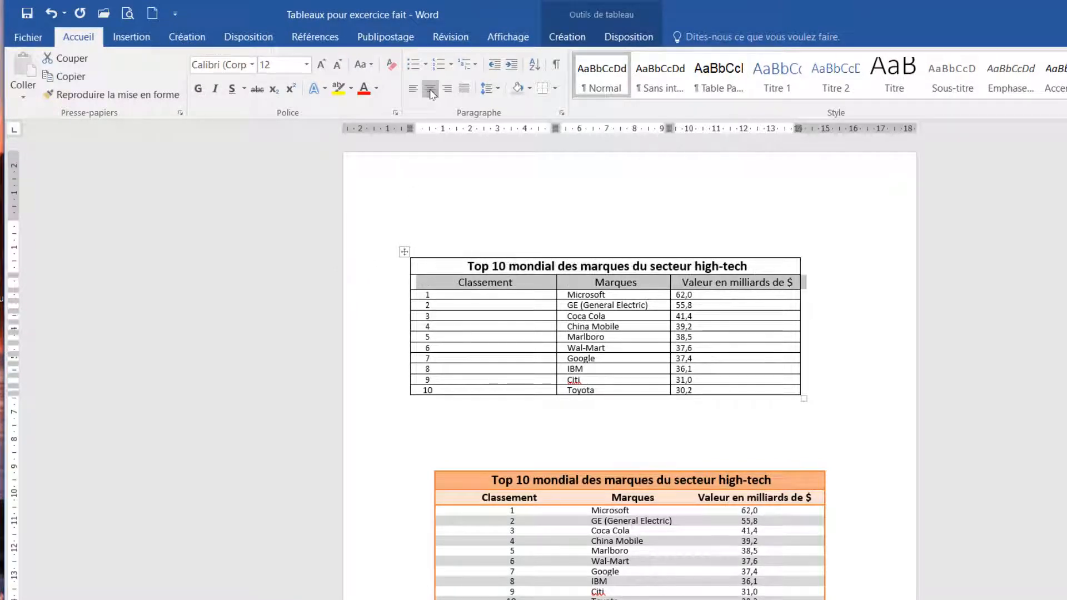
click(199, 89)
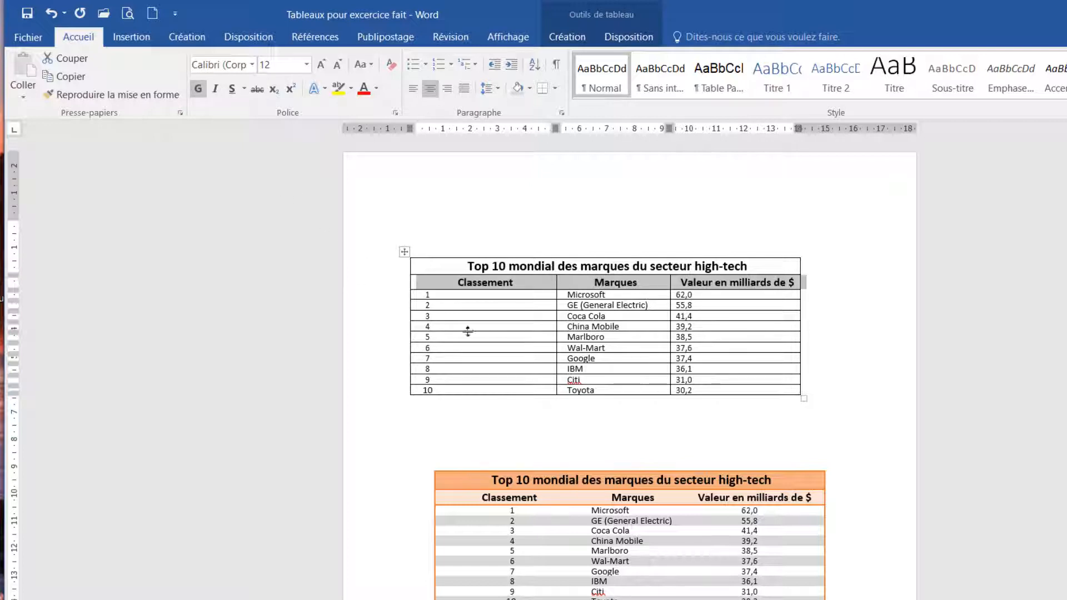
Centre the rank numbers 1 to 10 and the figures under Valeur en milliards de $ in the upper table.
click(481, 297)
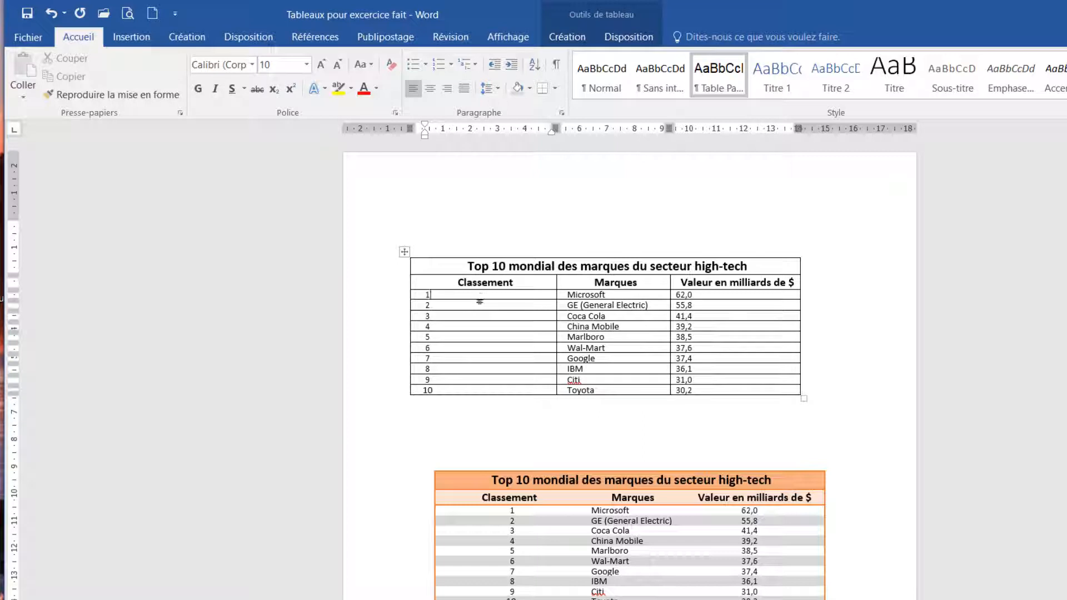
drag(480, 300, 476, 393)
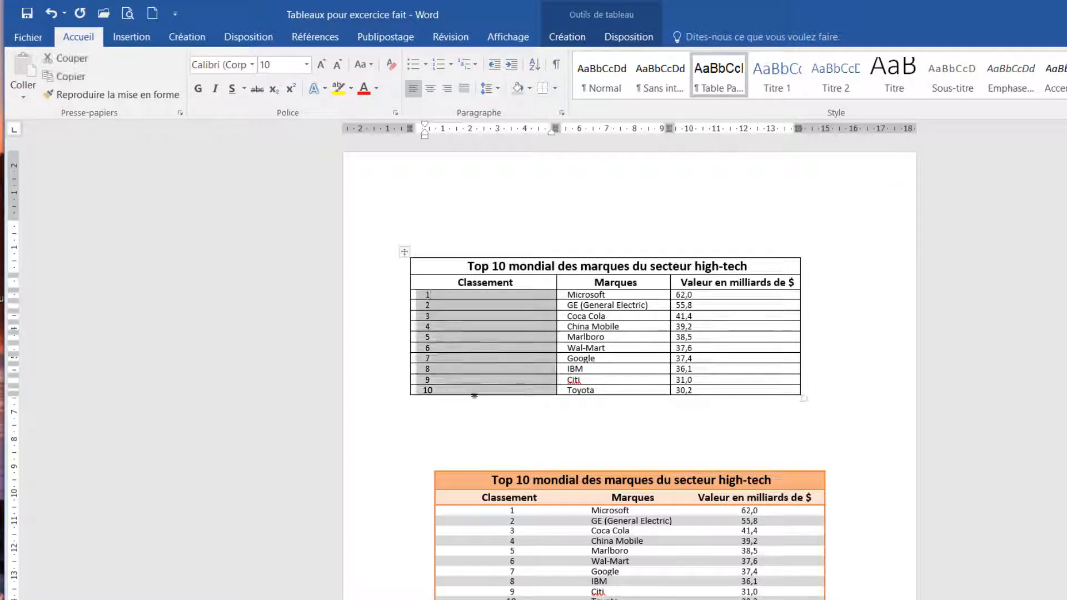
click(430, 89)
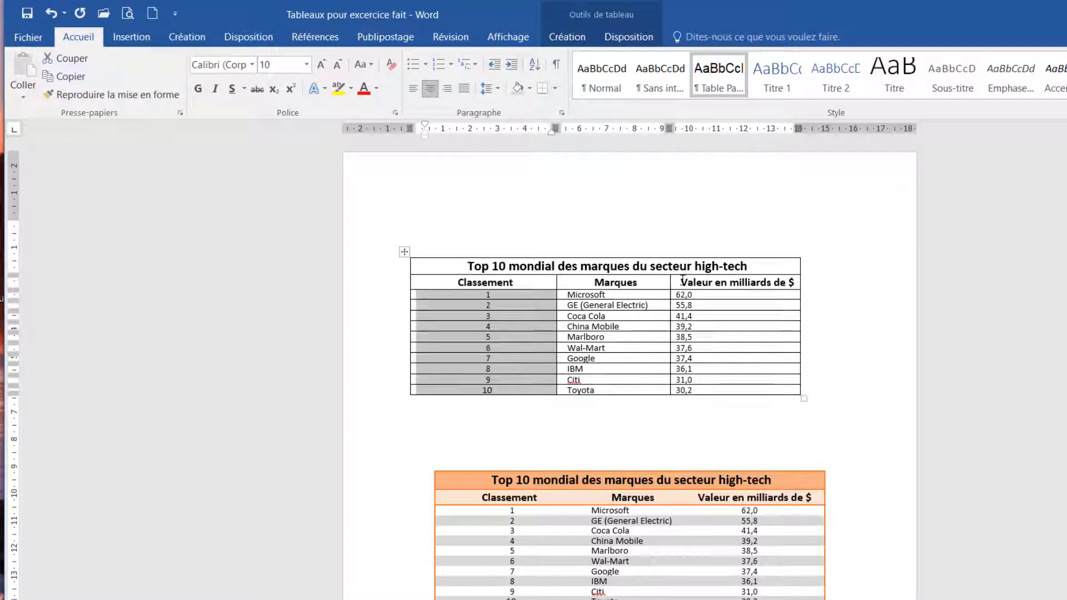
drag(694, 299, 696, 390)
click(430, 89)
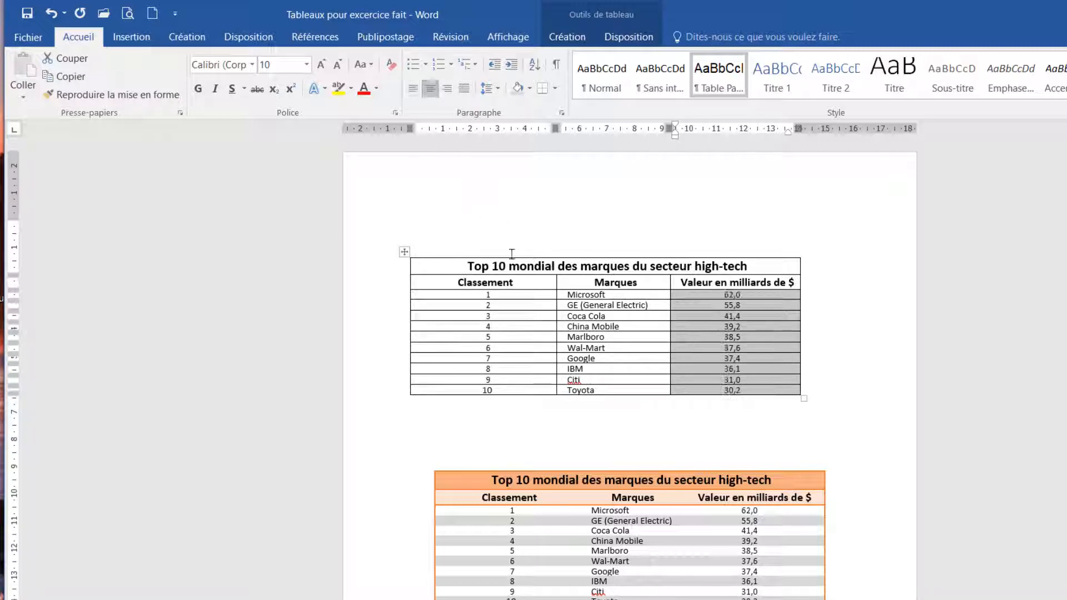
key(Down)
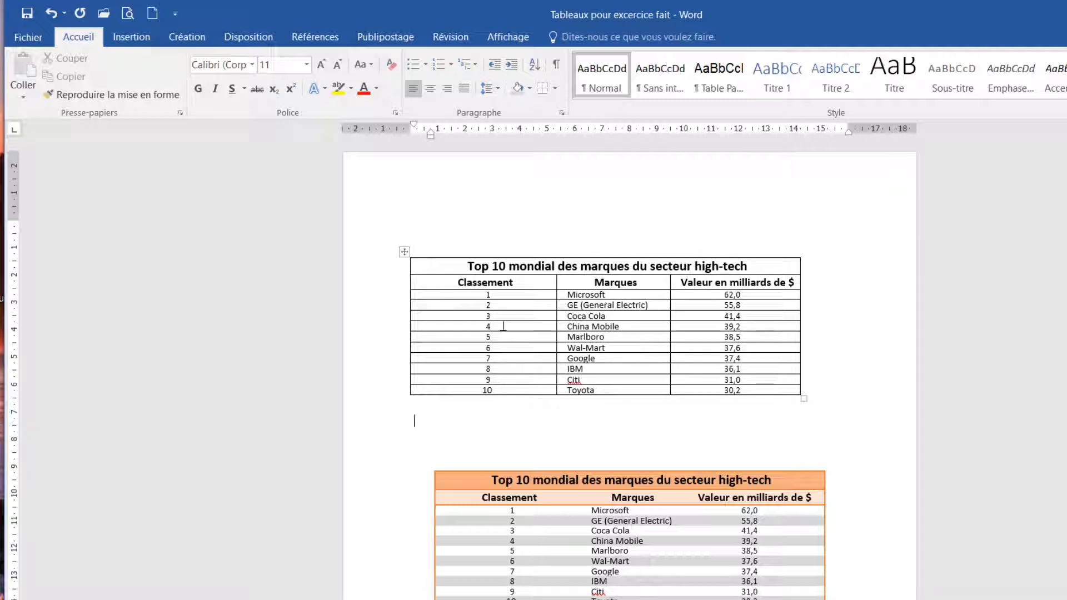
Replace all borders of the upper table with an orange 1 ½ pt outline (Encadrement) around the whole table.
click(404, 252)
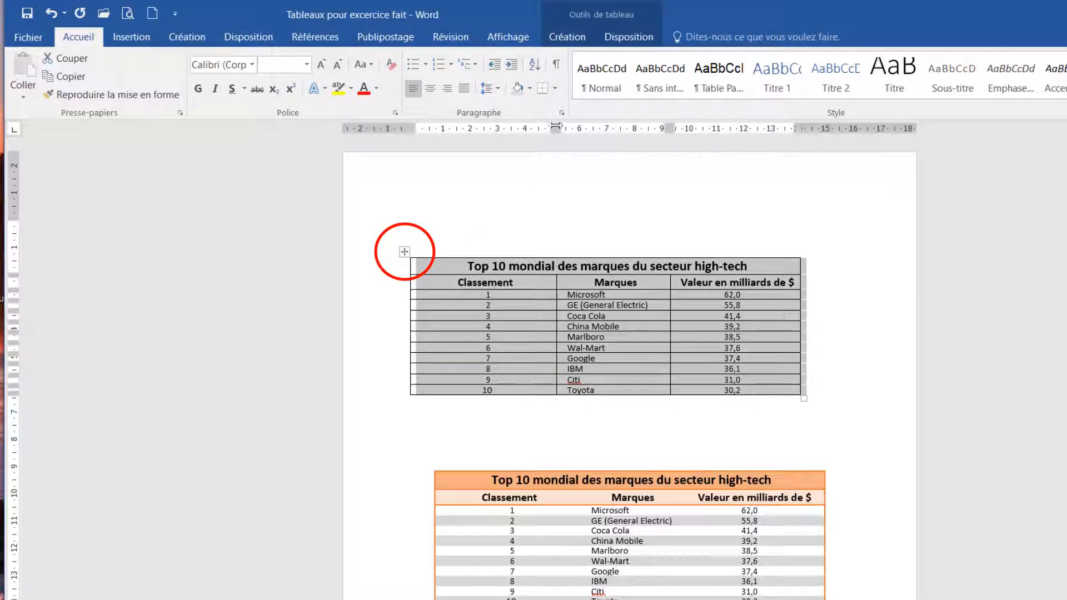
click(555, 90)
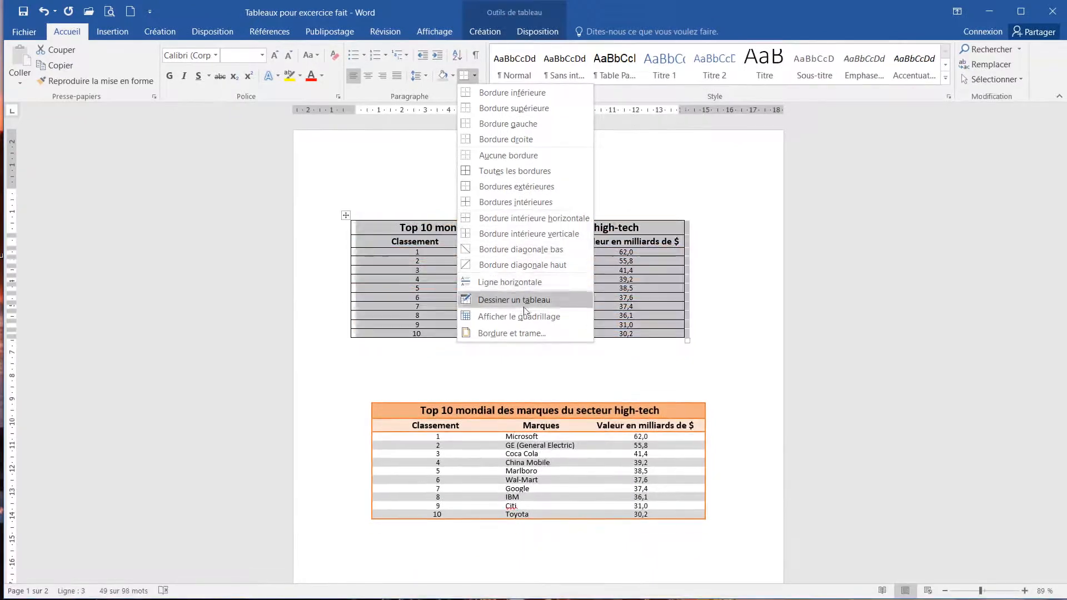
click(527, 334)
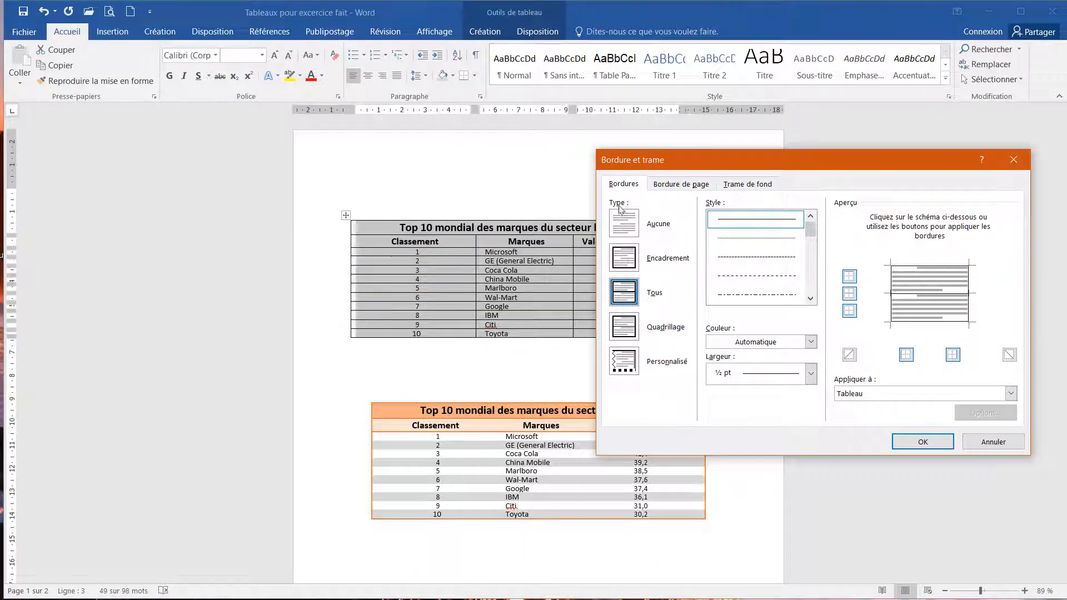
click(623, 229)
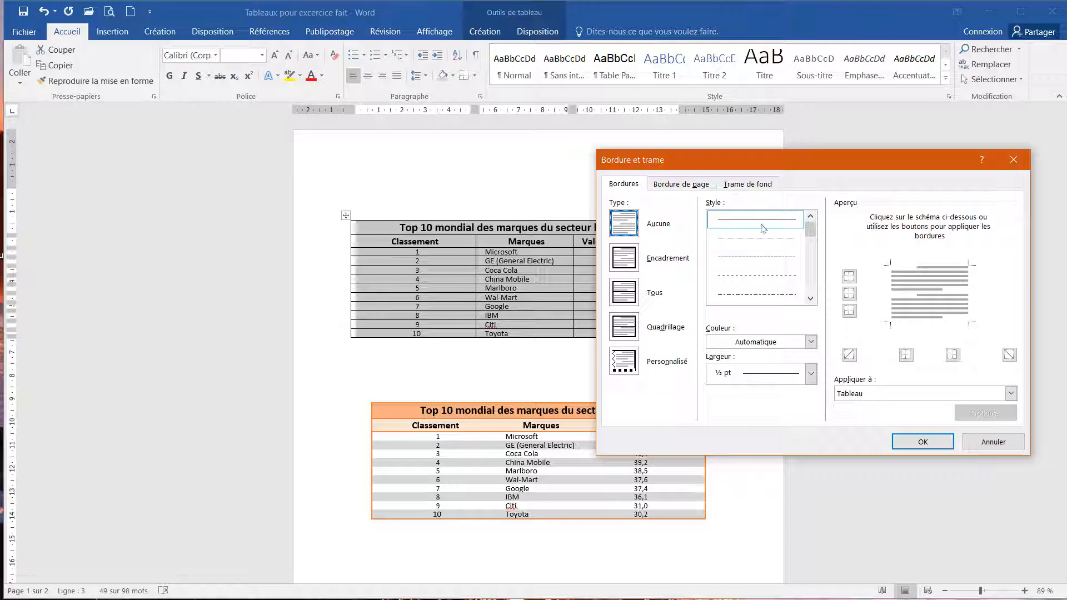
click(800, 341)
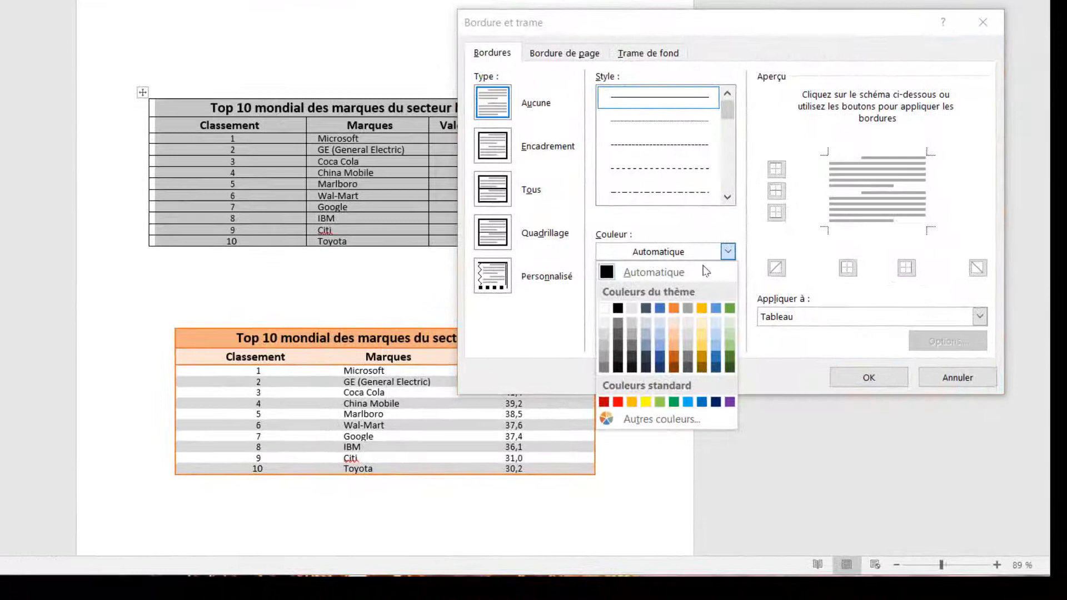
click(673, 307)
click(729, 295)
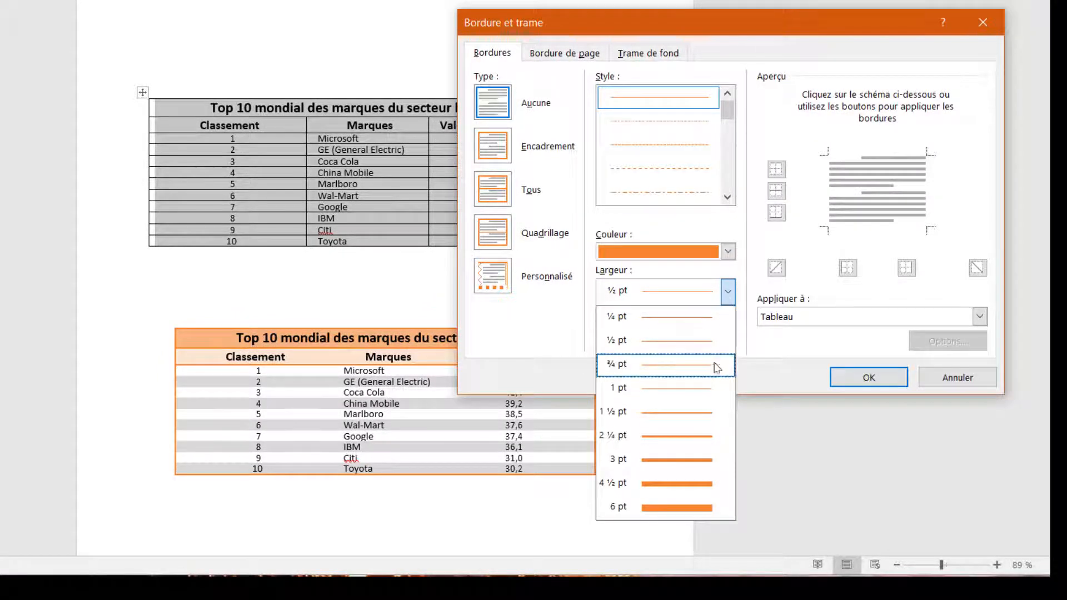
click(709, 409)
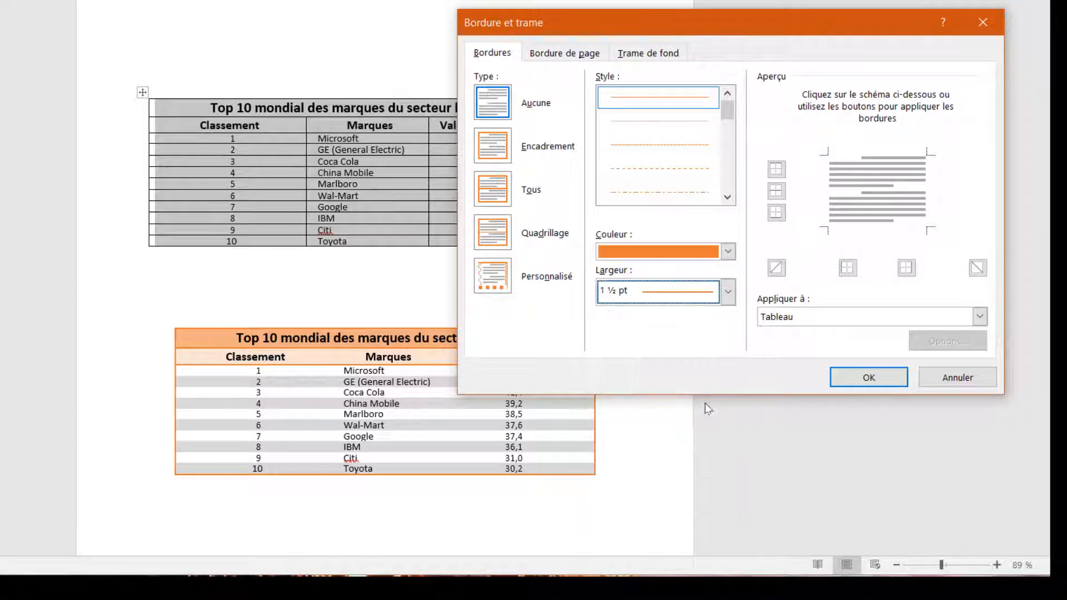
click(493, 151)
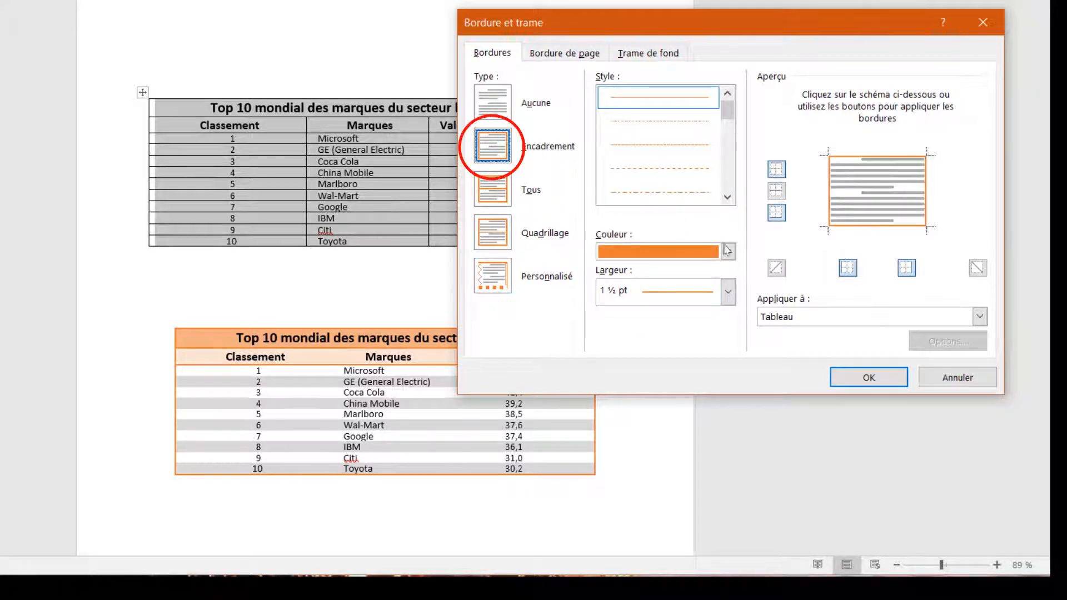
click(848, 384)
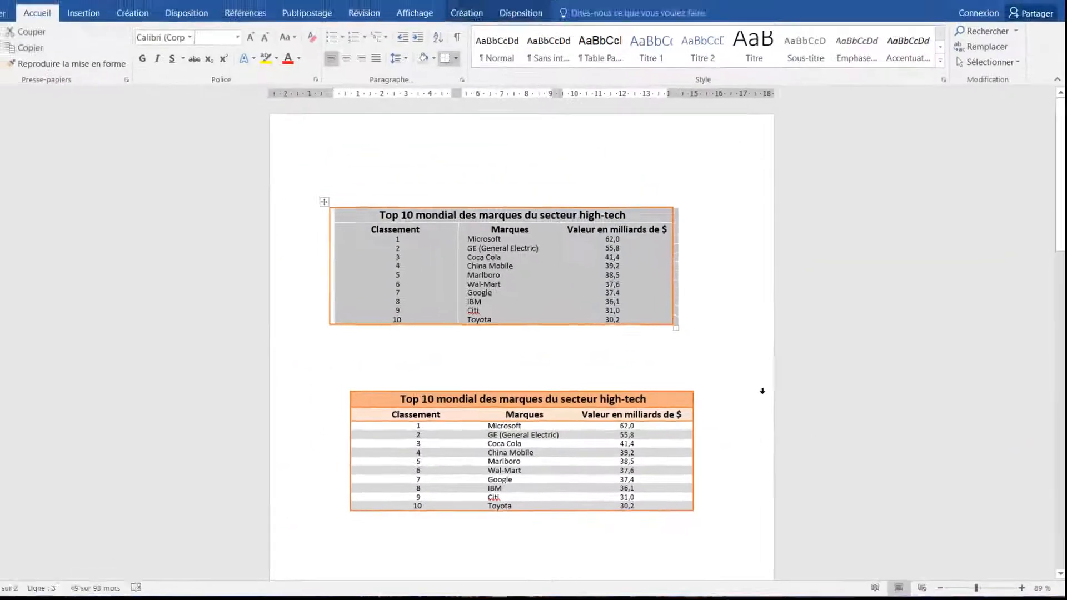
click(762, 391)
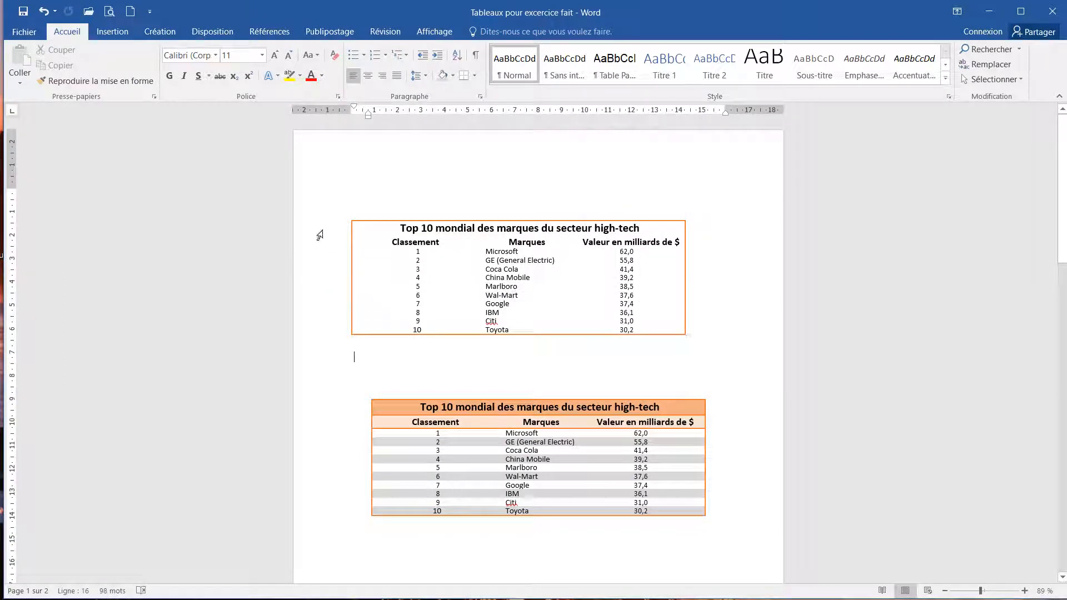
Add orange 1 ½ pt horizontal borders between and below the title and heading rows of the upper table.
drag(321, 230, 323, 246)
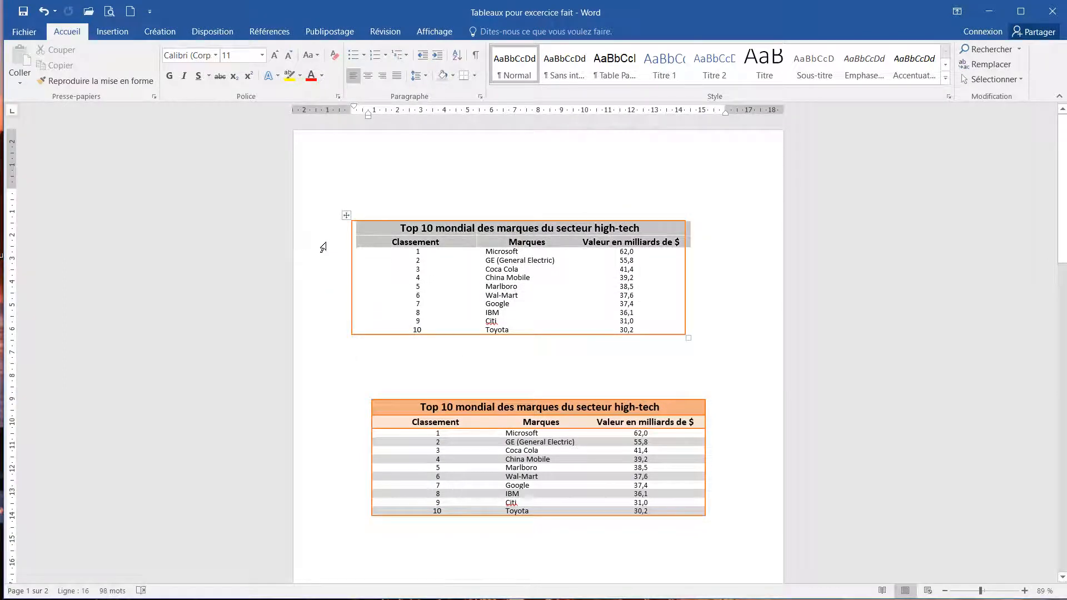
click(475, 77)
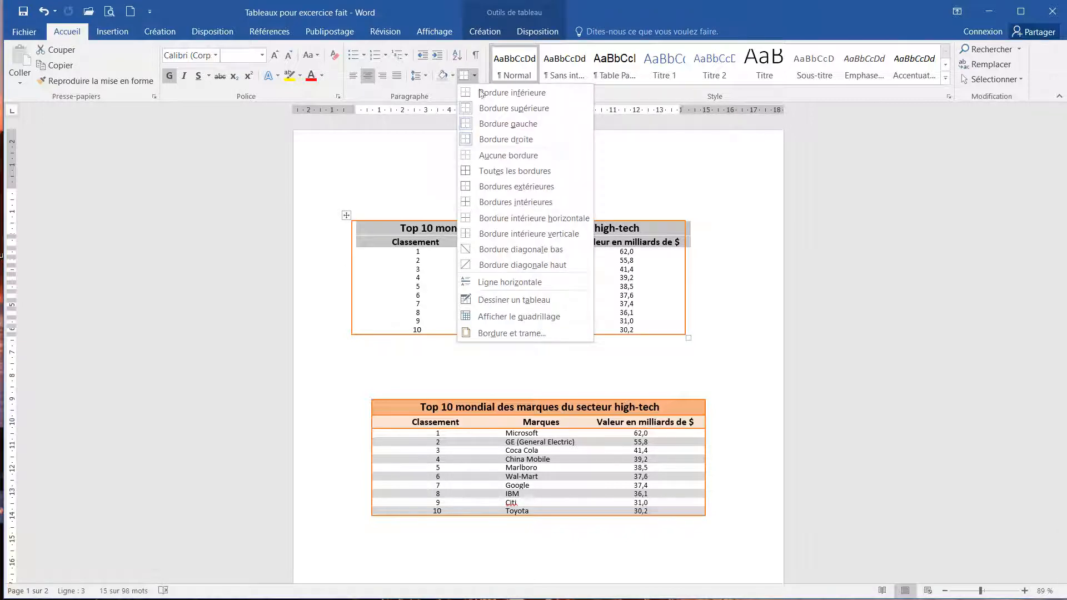
click(519, 332)
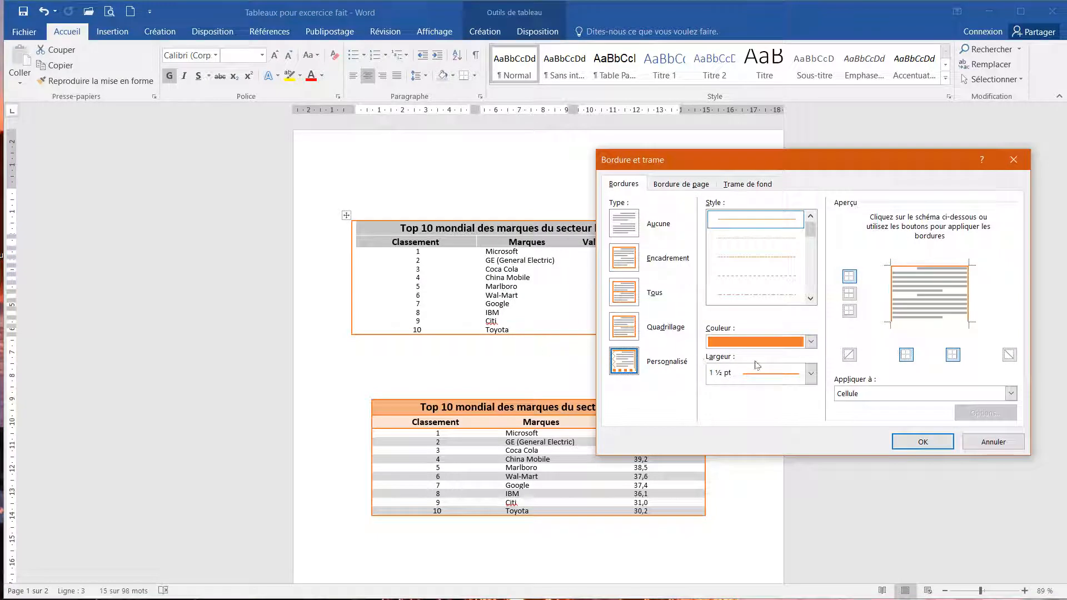
click(917, 324)
click(920, 296)
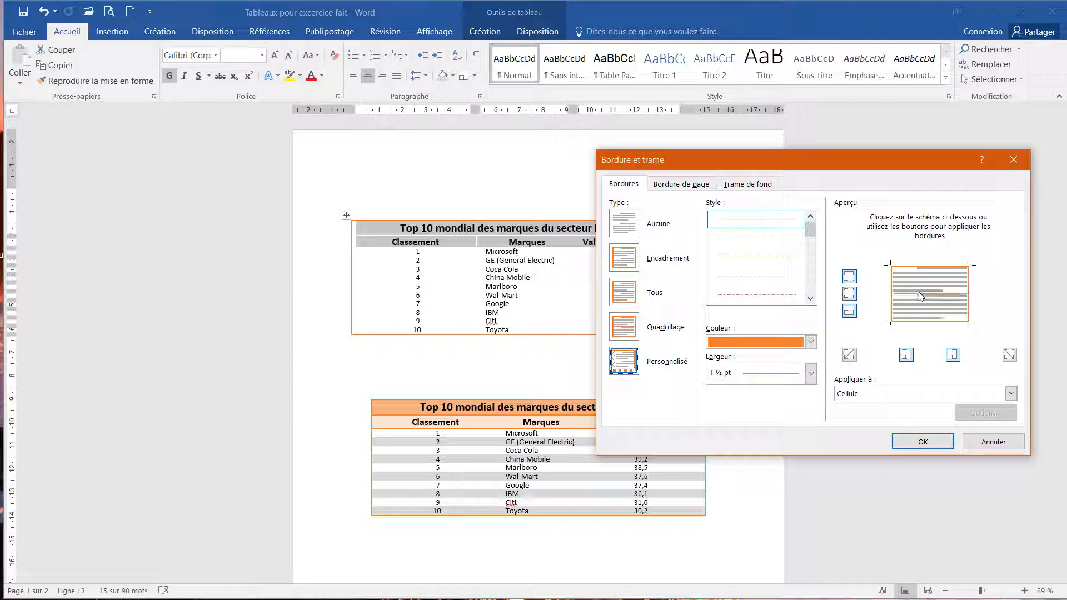
click(919, 442)
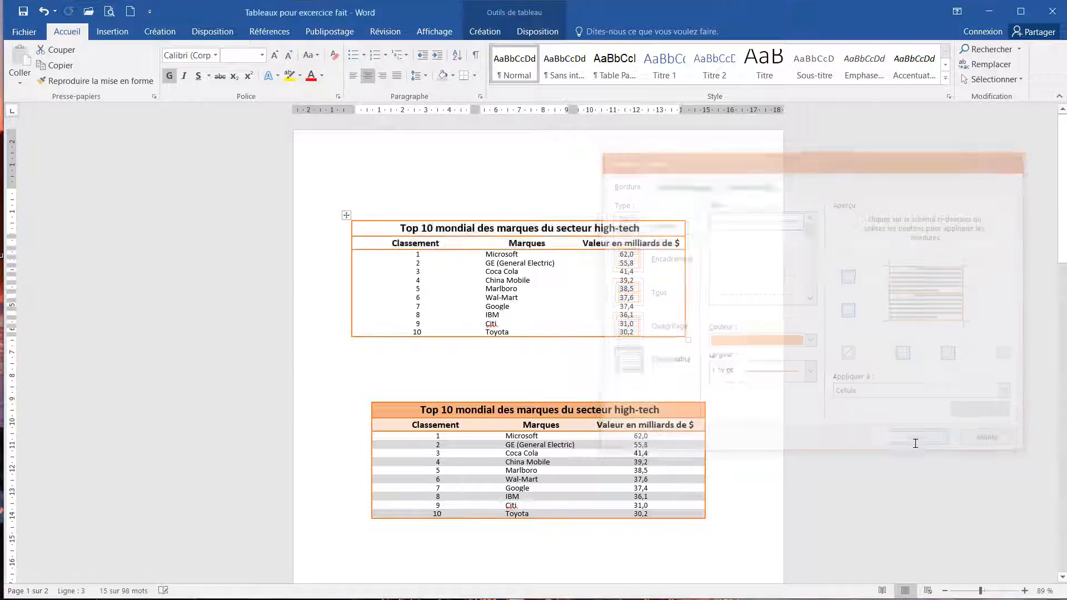
click(655, 358)
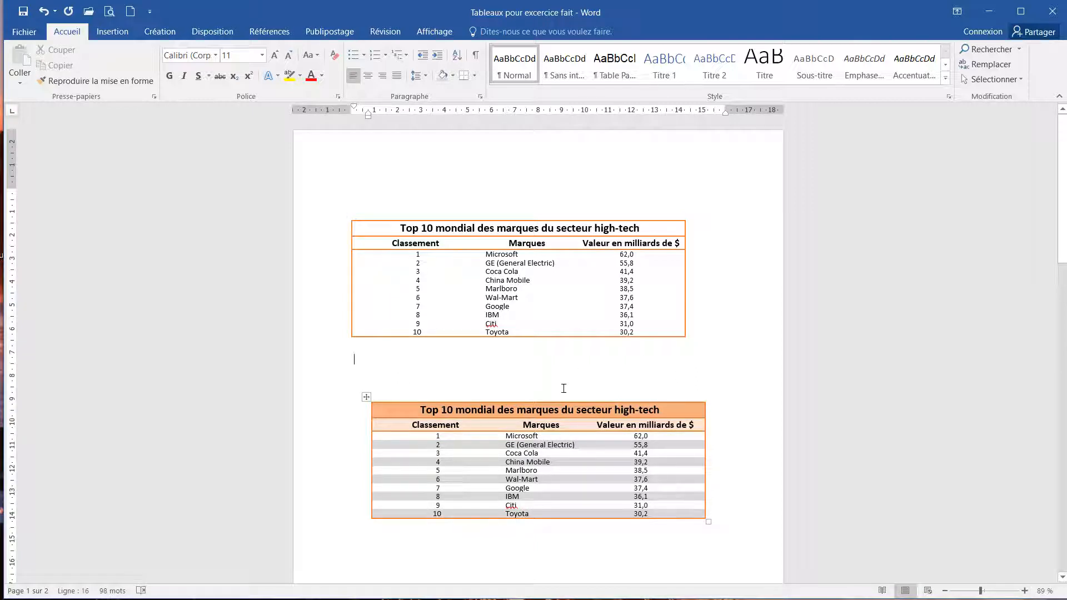
Check the model title row's shading and fill the upper table's title row with Orange, Accentuation2, plus clair 40 %.
click(560, 405)
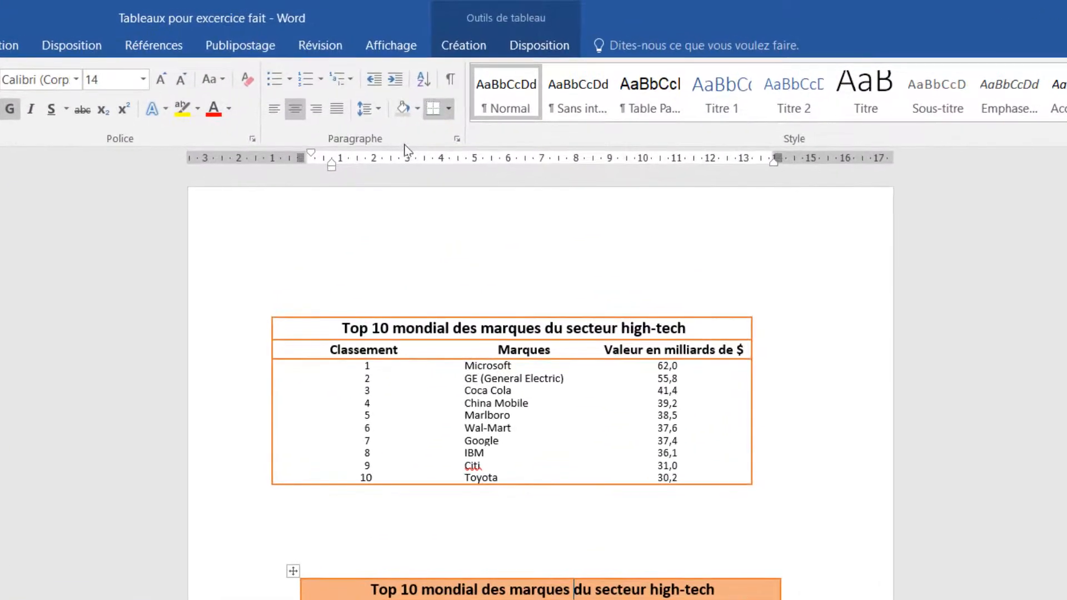
click(418, 108)
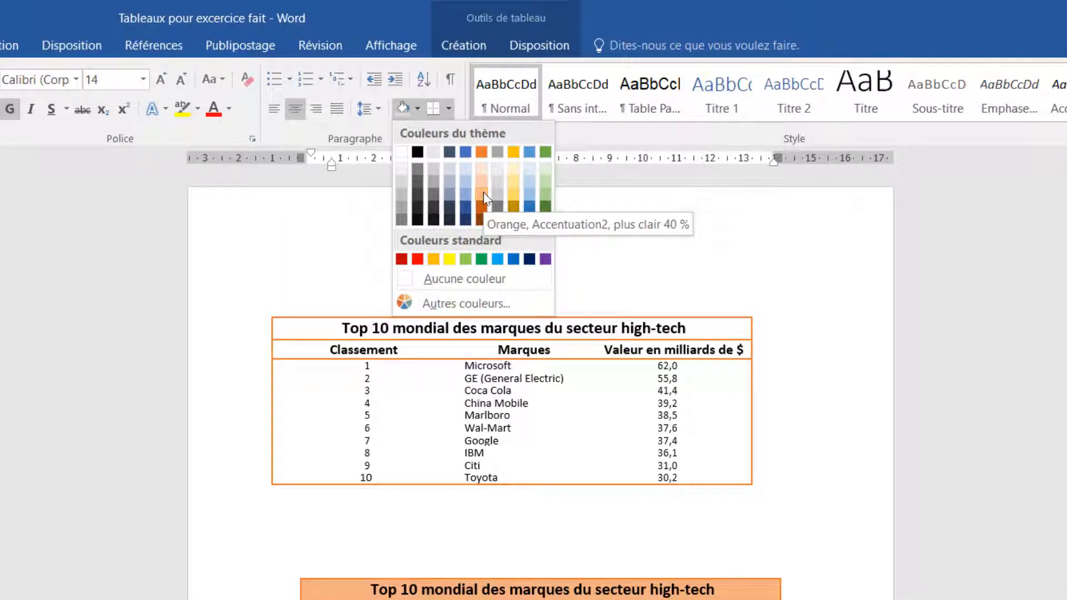
click(210, 336)
click(210, 337)
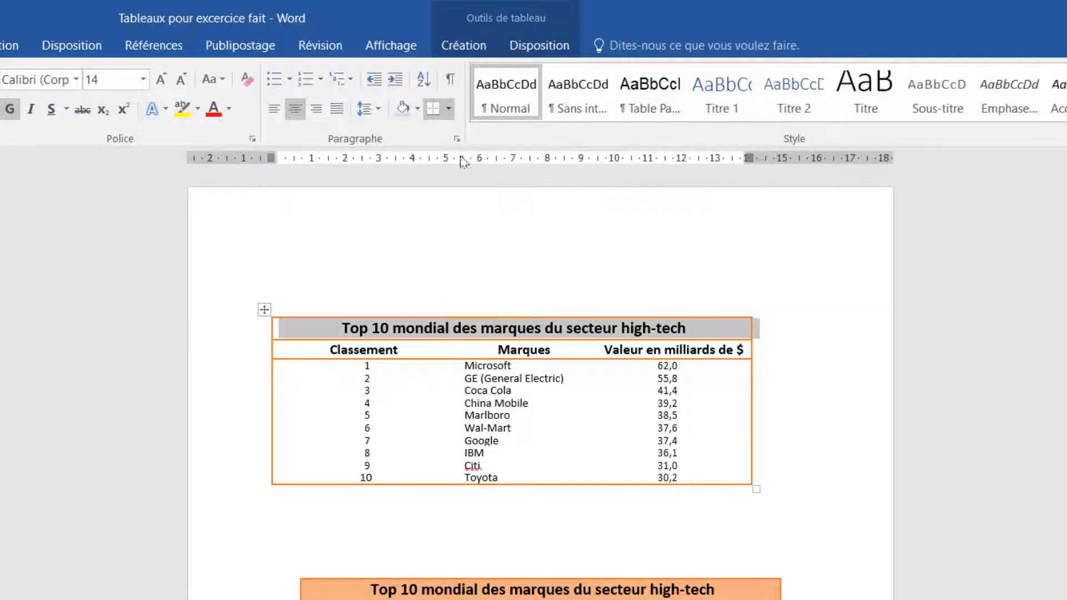
click(449, 109)
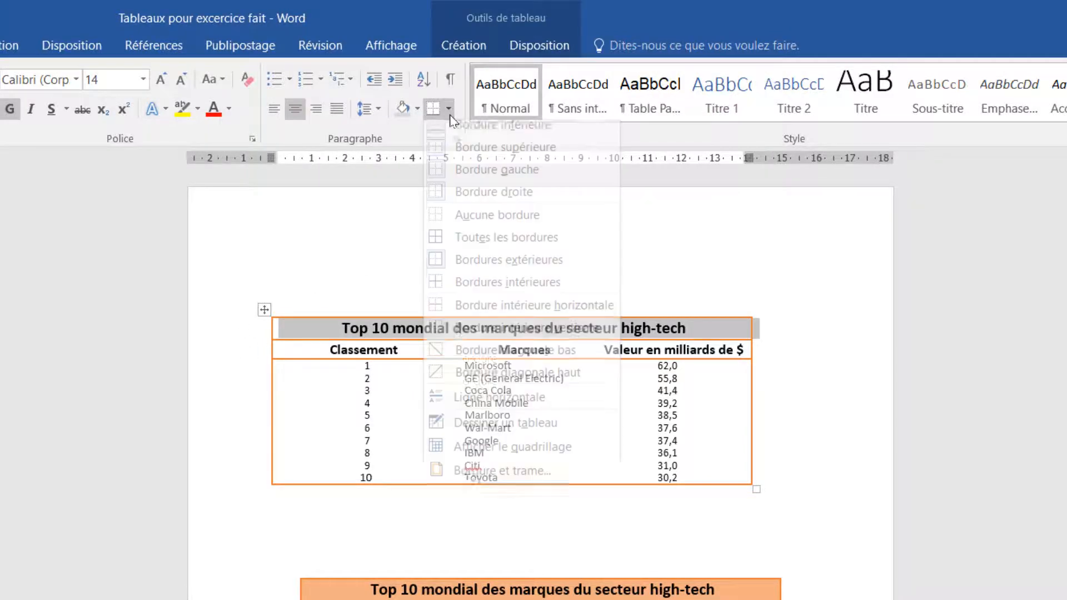
click(416, 110)
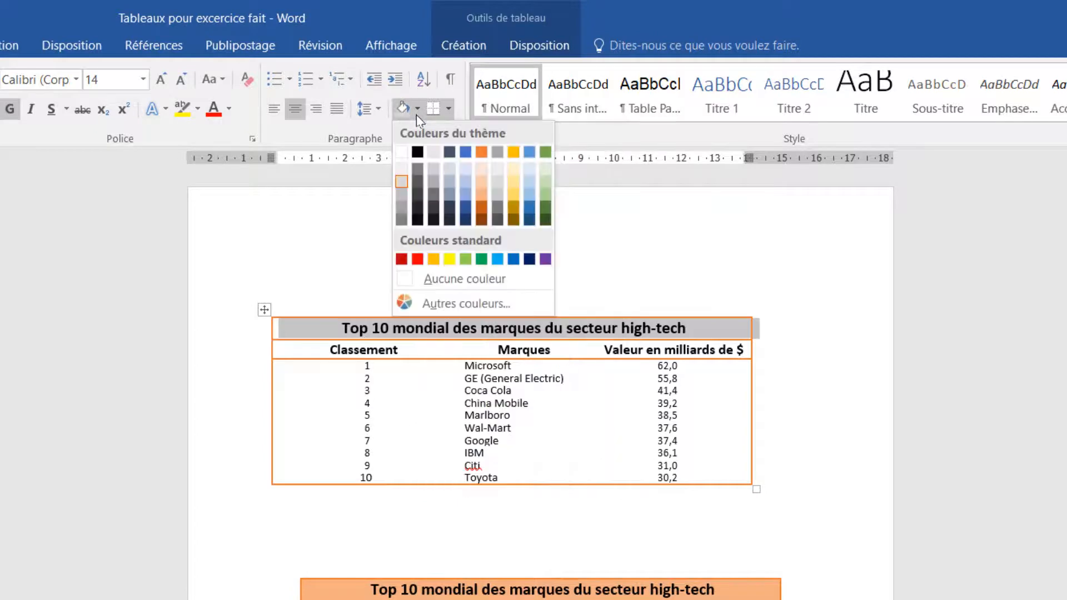
click(482, 195)
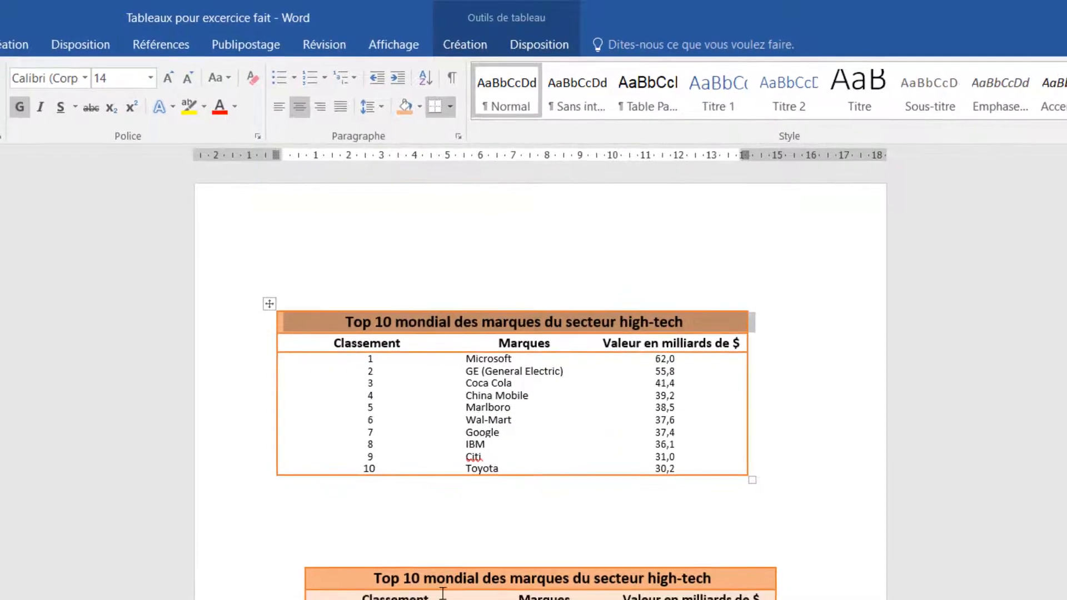
Check the model heading row's shading and fill the upper table's column heading row with Orange, Accentuation2, plus clair 80 %.
click(444, 597)
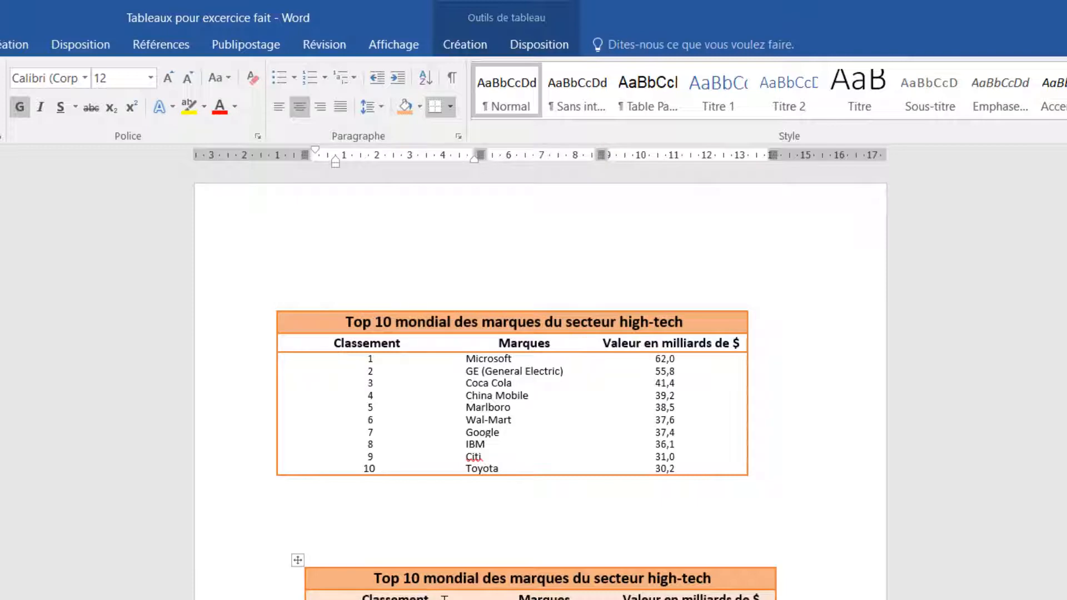
click(419, 106)
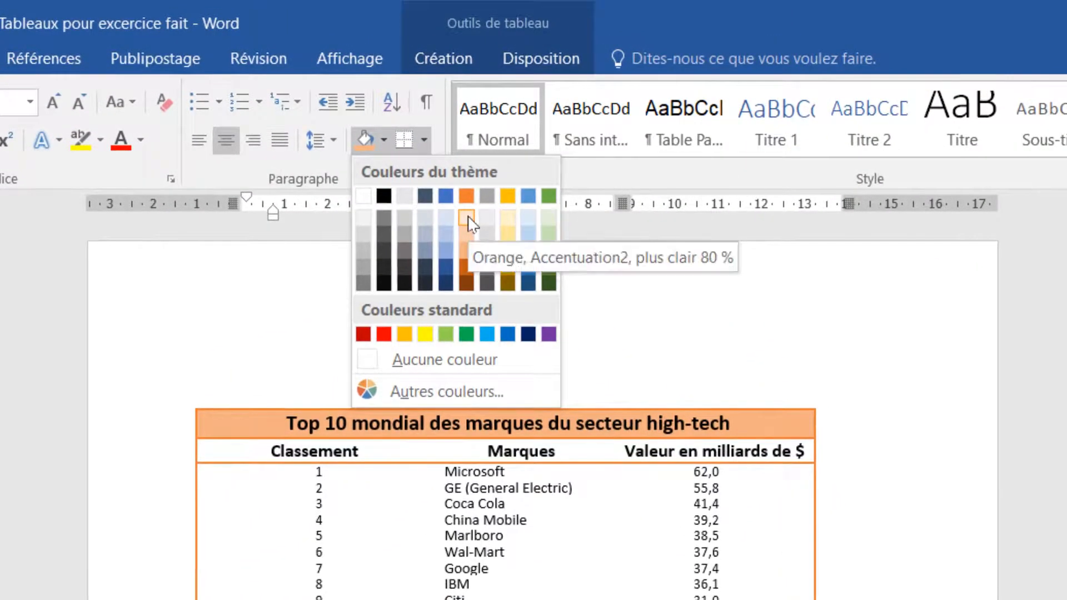
click(128, 464)
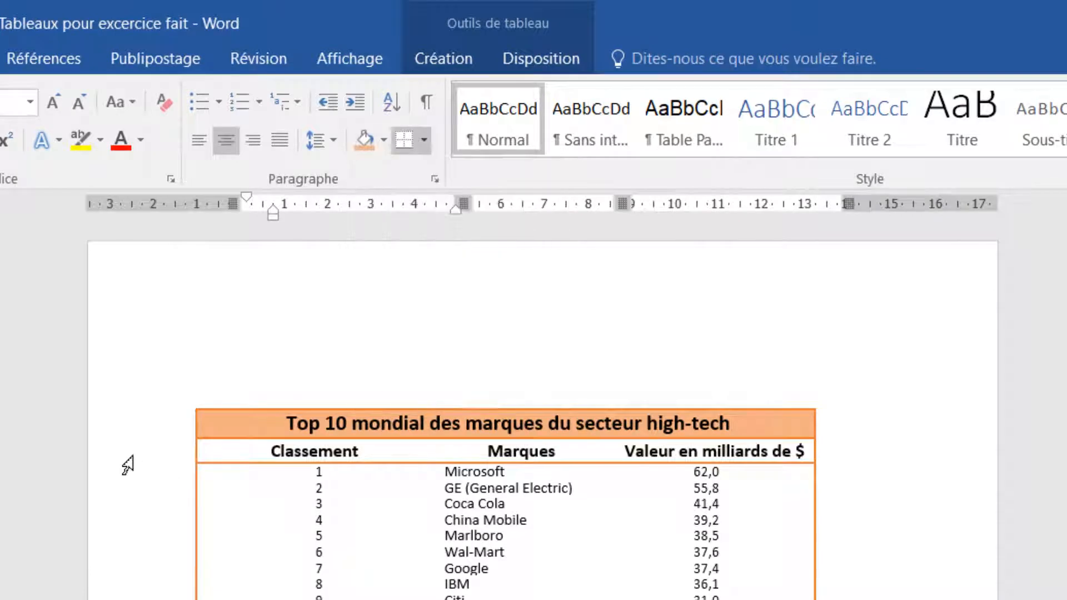
click(128, 464)
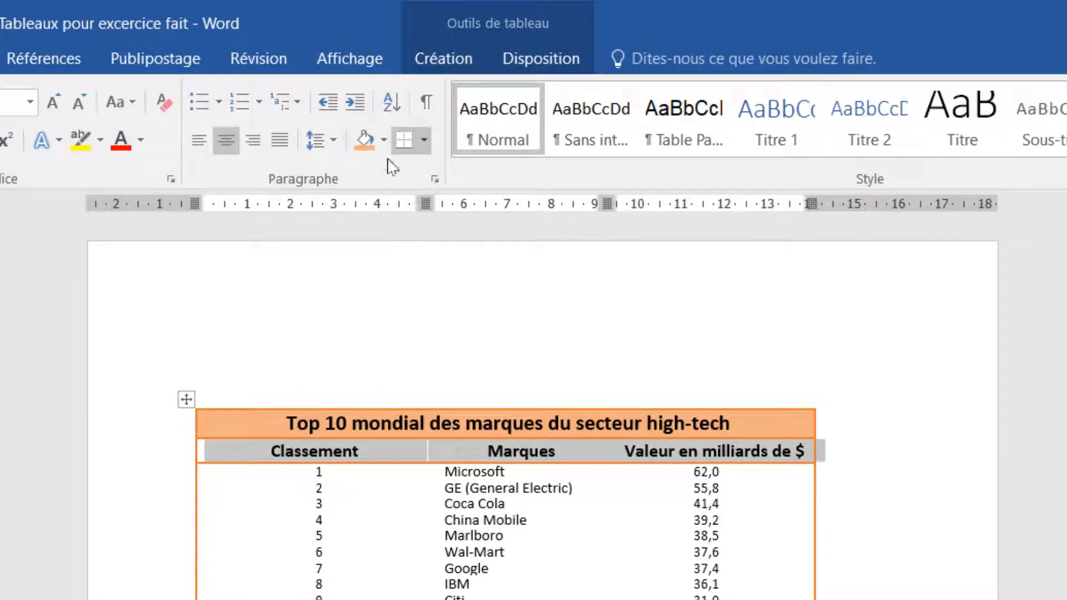
click(384, 140)
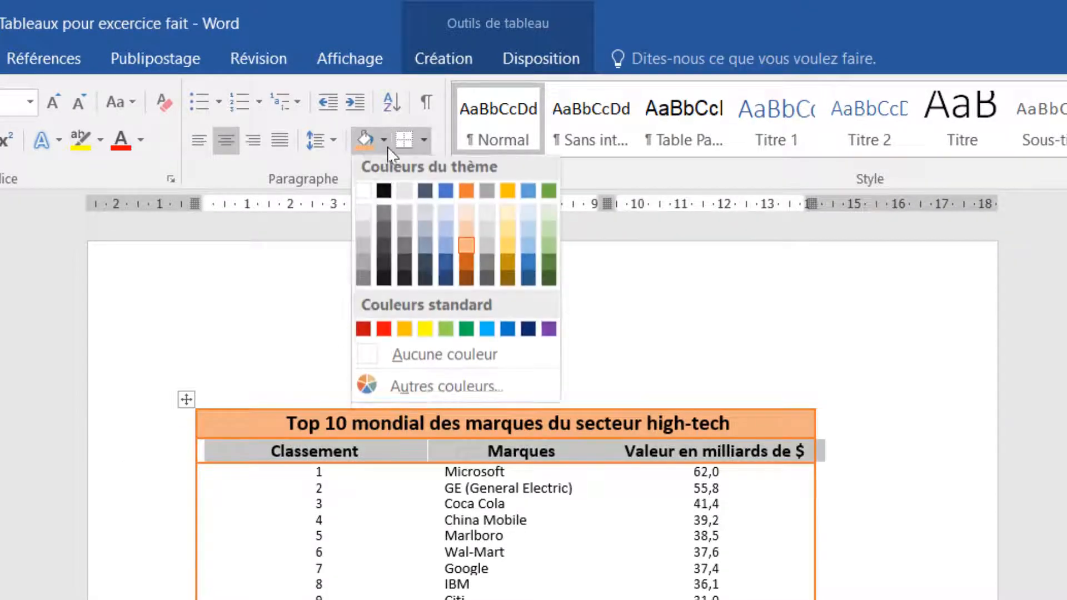
click(464, 221)
click(434, 376)
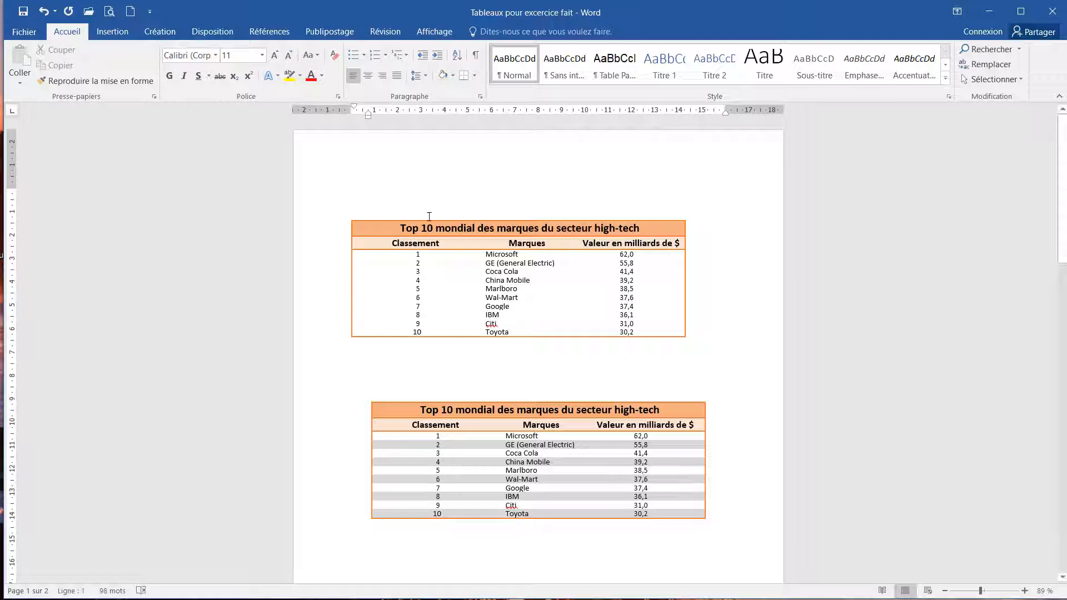
Shade the even-ranked rows 2, 4, 6, 8 and 10 of the upper table light grey.
click(317, 267)
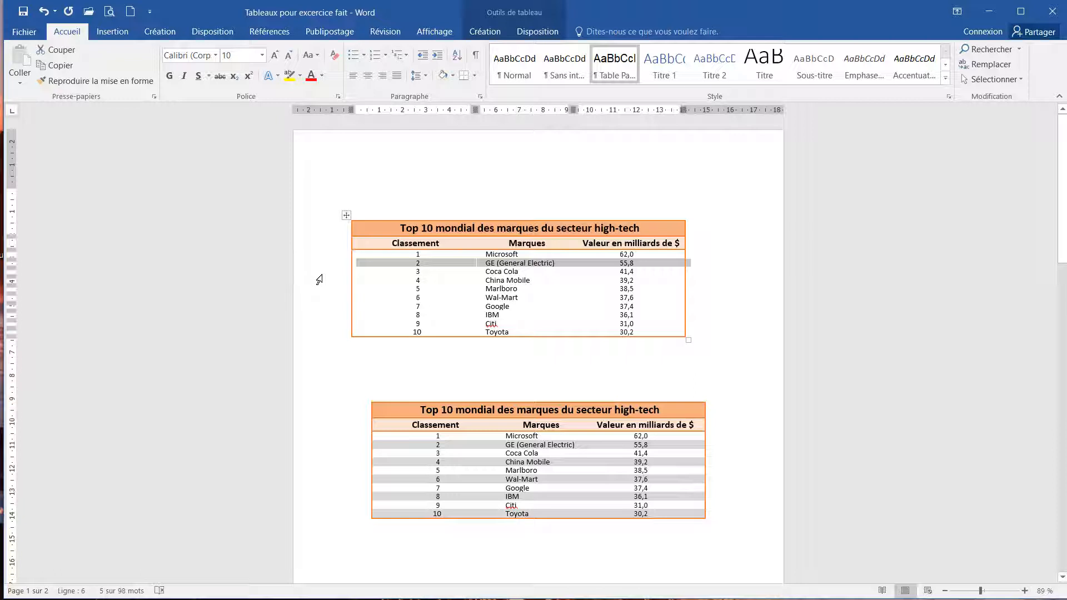
ctrl+click(318, 280)
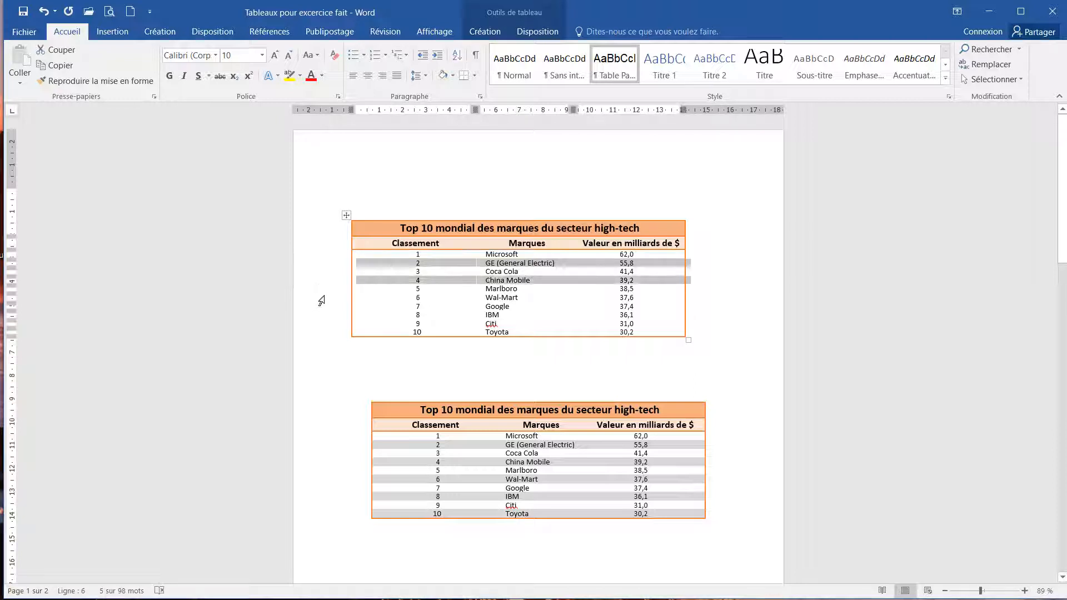
ctrl+click(321, 298)
ctrl+click(321, 315)
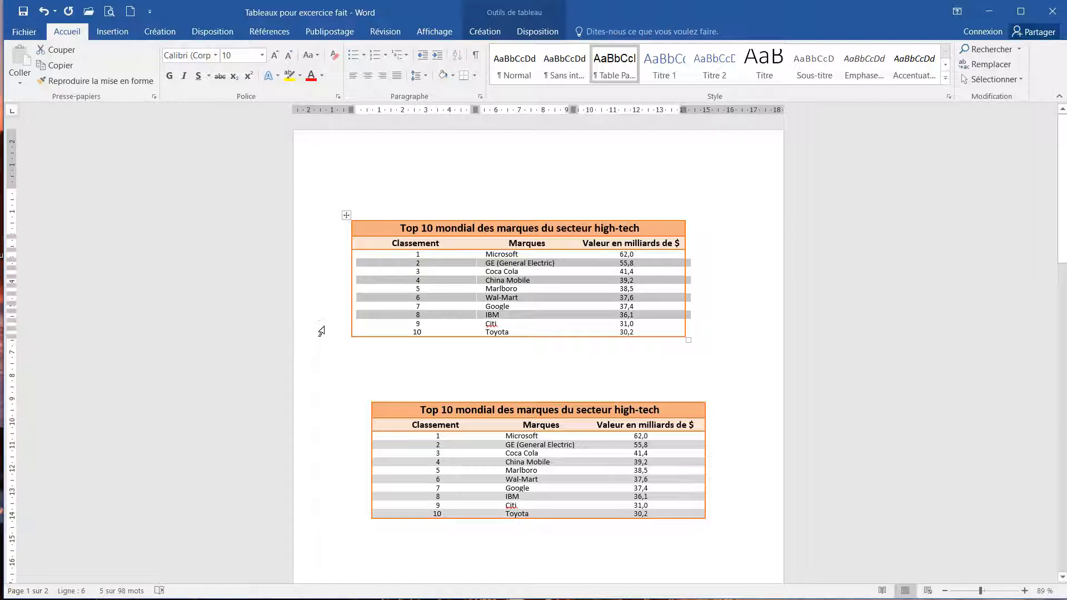
ctrl+click(322, 332)
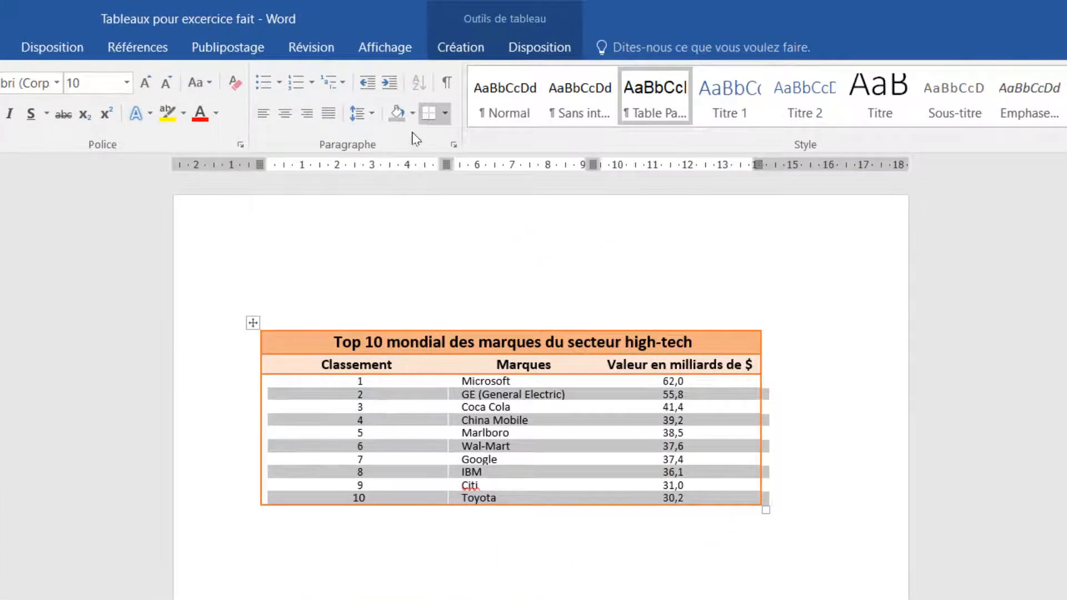
click(412, 113)
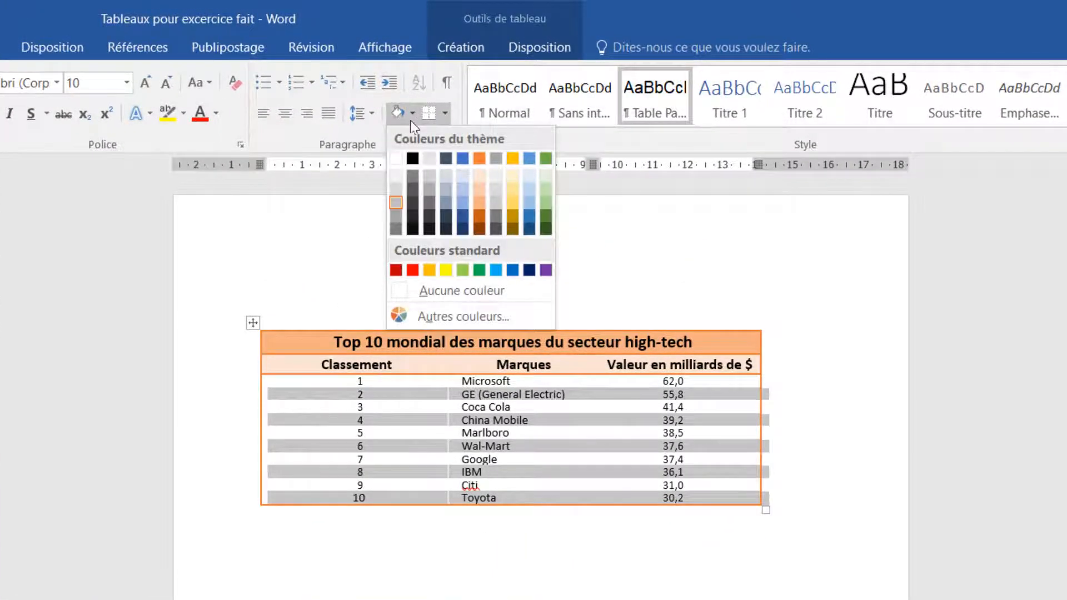
click(394, 195)
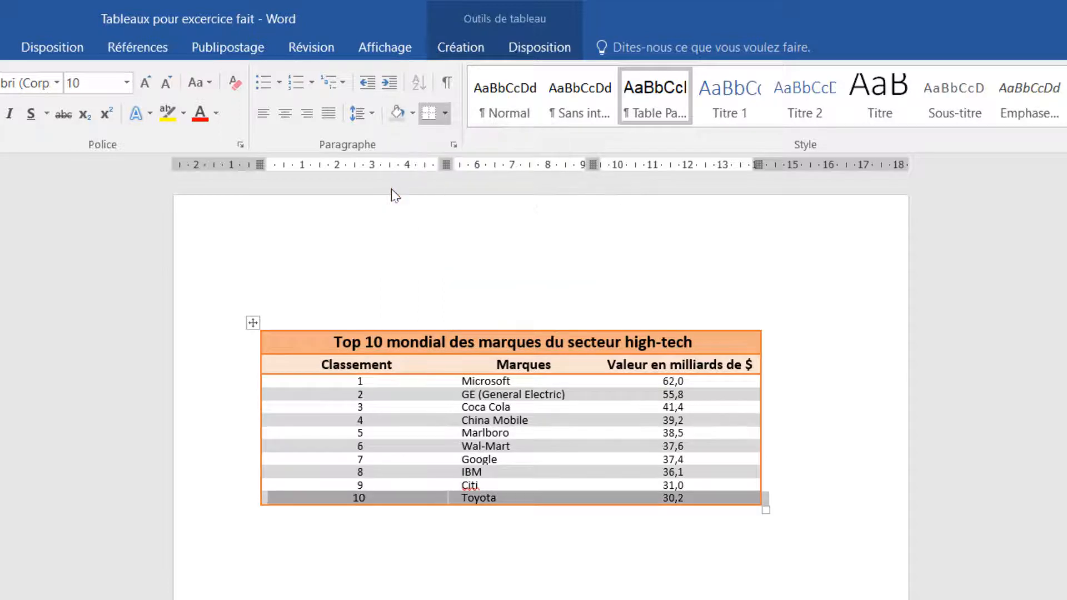
click(405, 528)
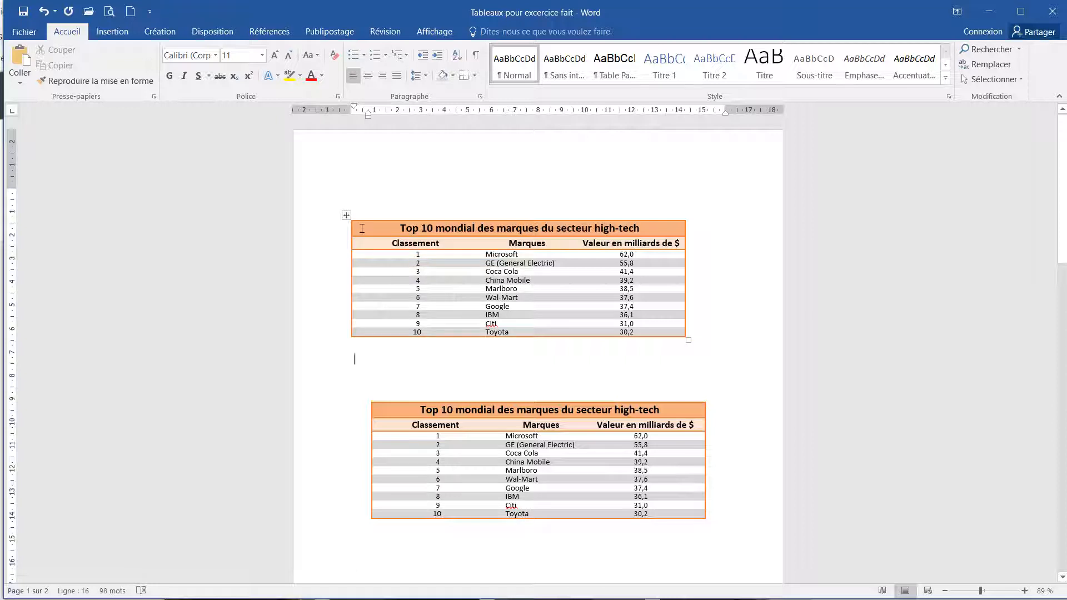
Centre the whole upper table horizontally on the page.
click(346, 216)
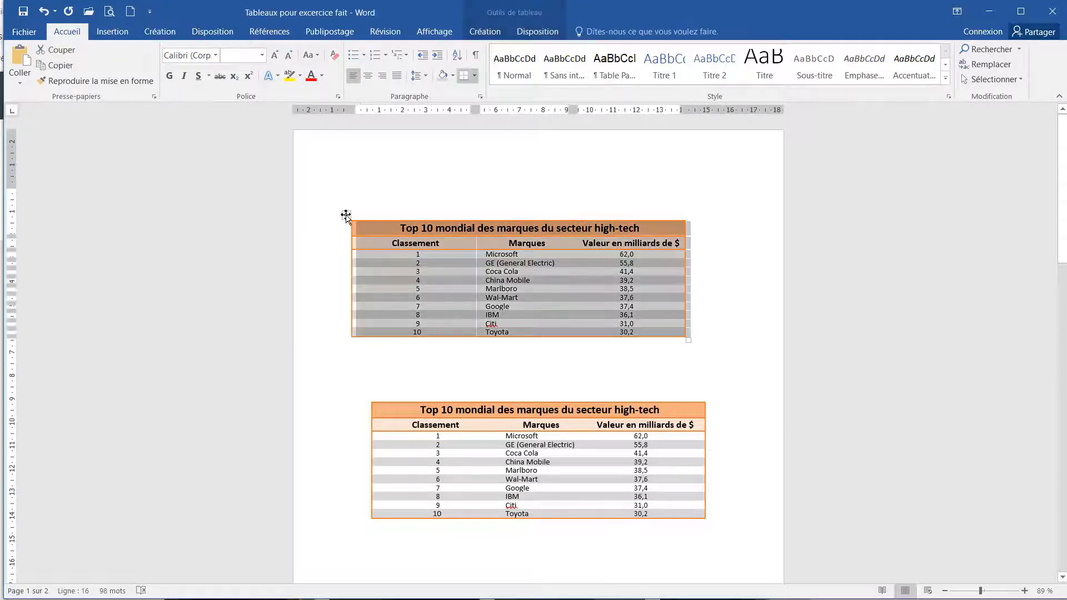
click(367, 75)
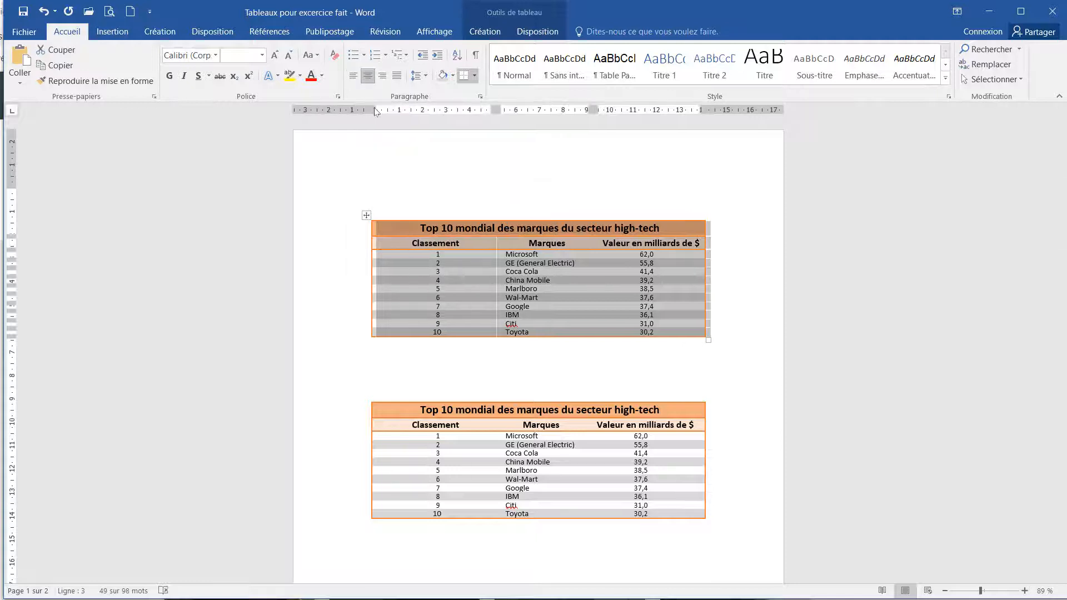
click(486, 366)
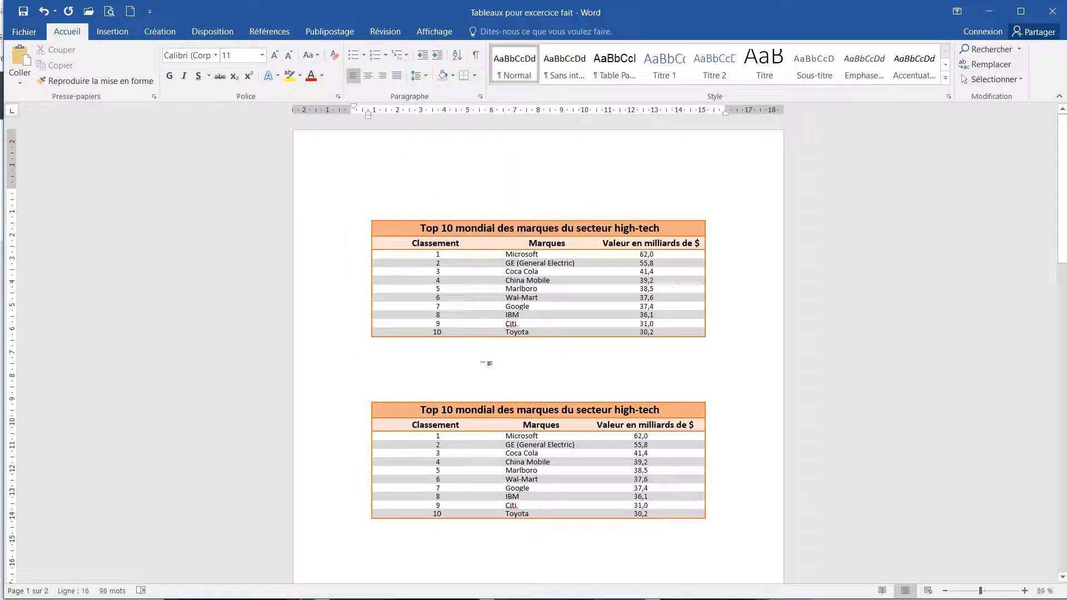